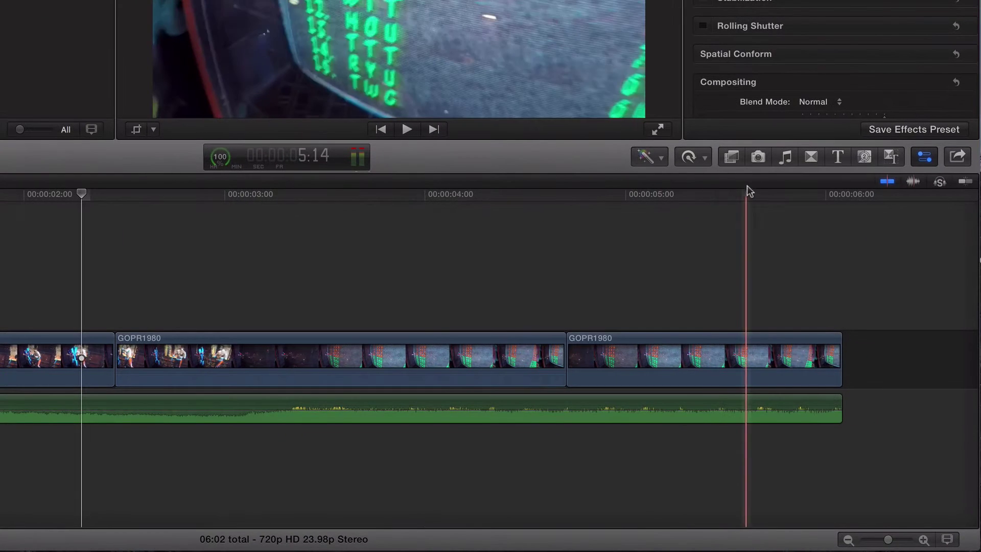
Open the Music and Sound browser and browse the iTunes and iLife Sound Effects collections
left_click(786, 158)
scroll(768, 215, "up", 10)
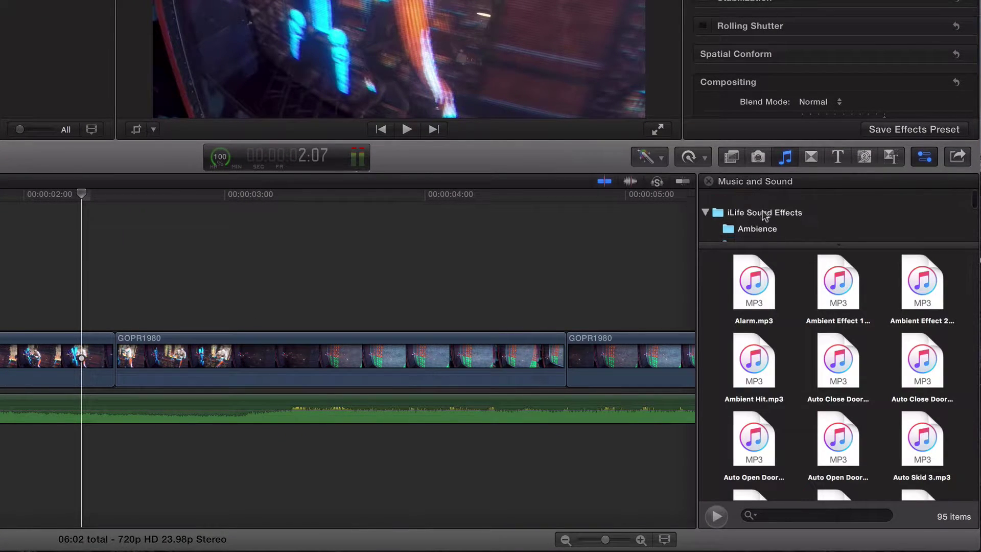
left_click(705, 197)
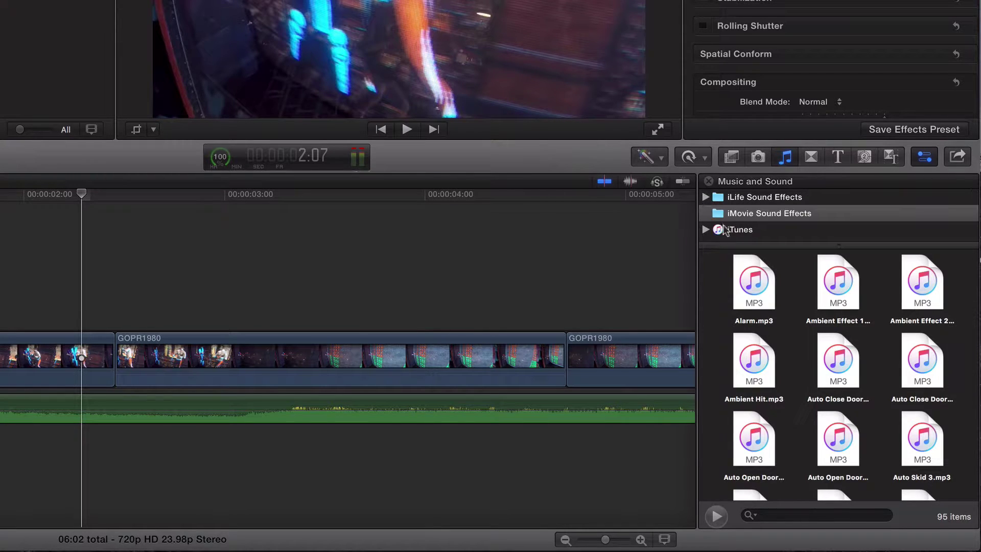
left_click(740, 230)
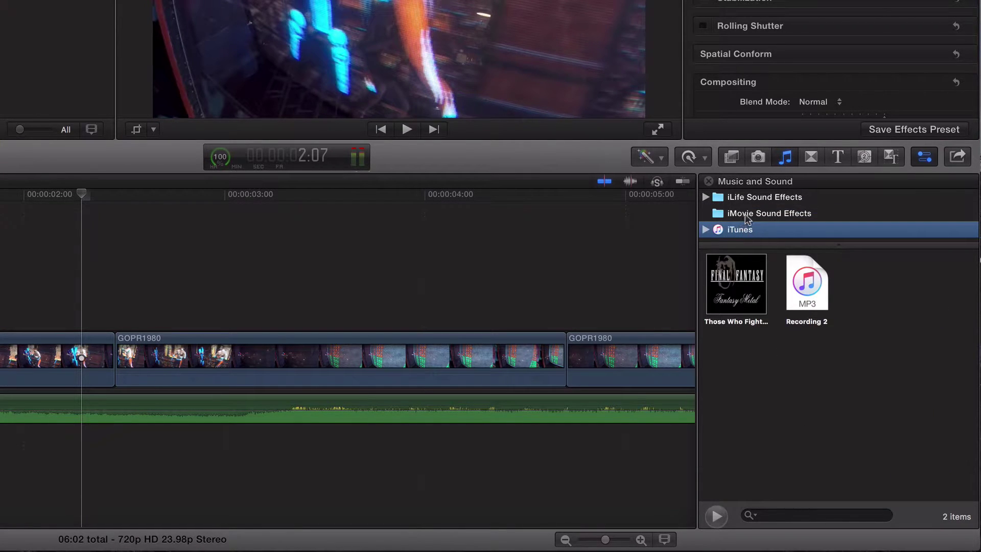
left_click(743, 199)
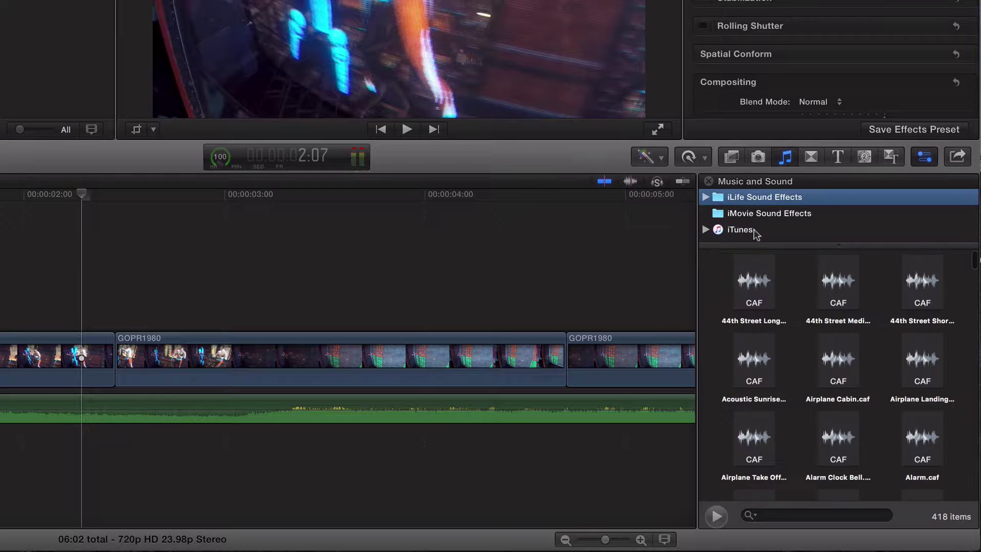
left_click_drag(761, 245, 762, 275)
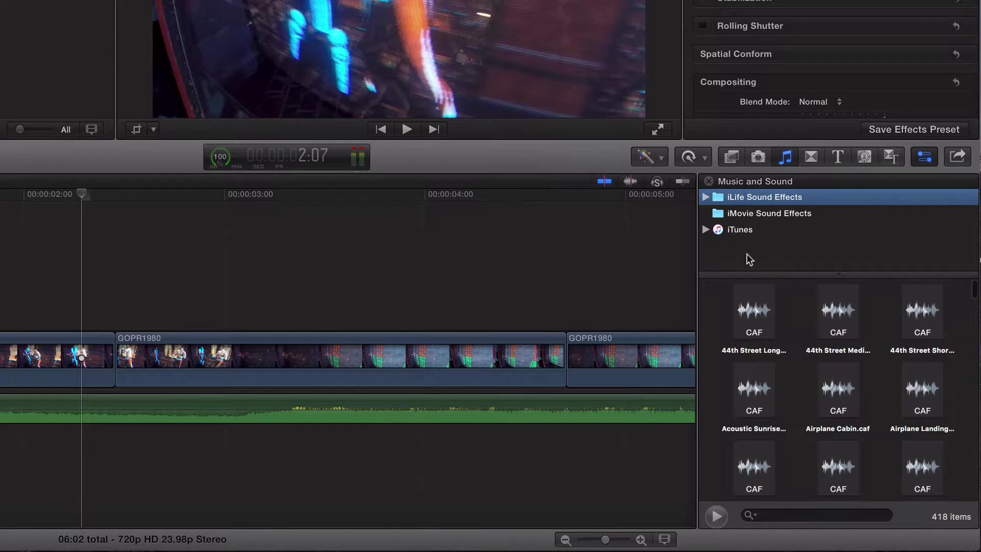
Browse the 95 iMovie Sound Effects and preview the Ambient Hit.mp3 sound
left_click(705, 197)
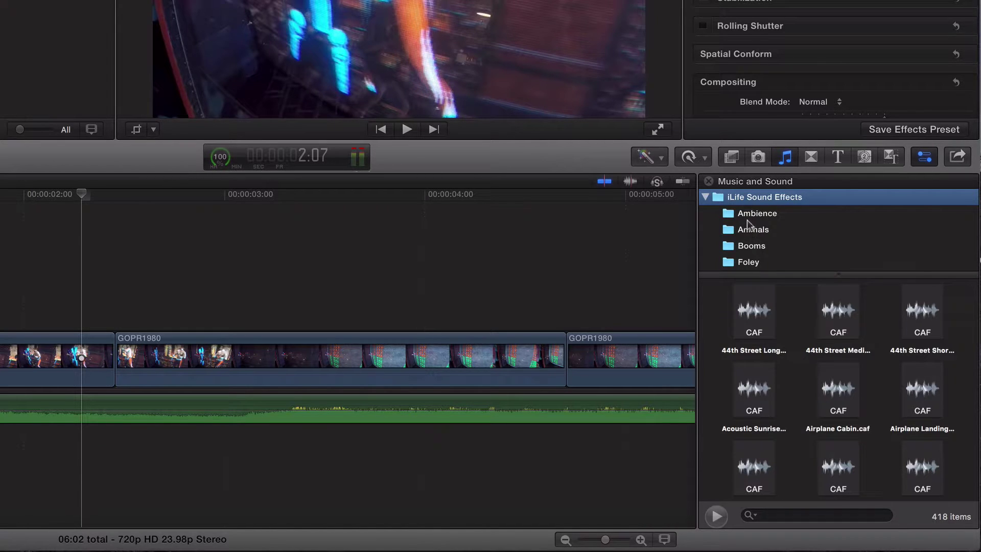
left_click(705, 198)
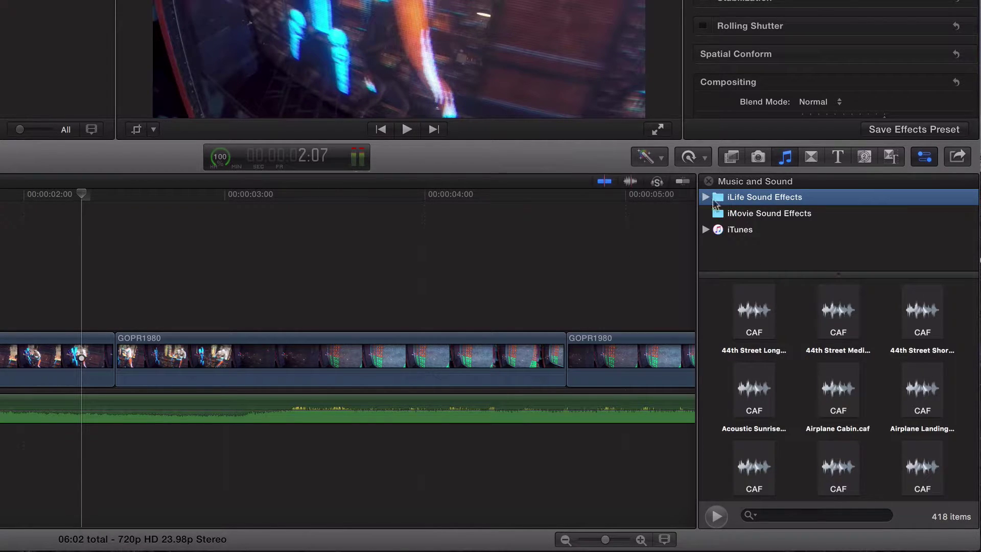
left_click(749, 215)
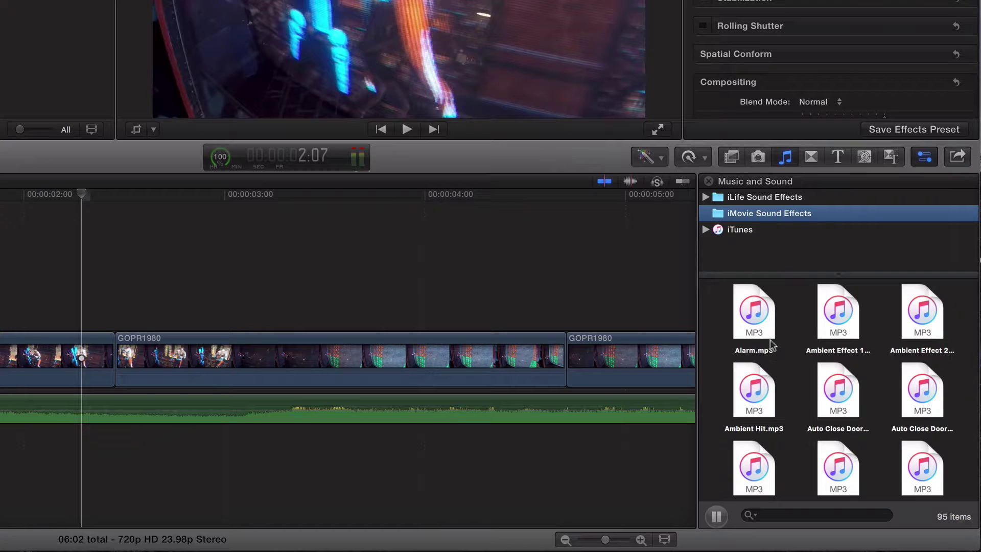
left_click(838, 316)
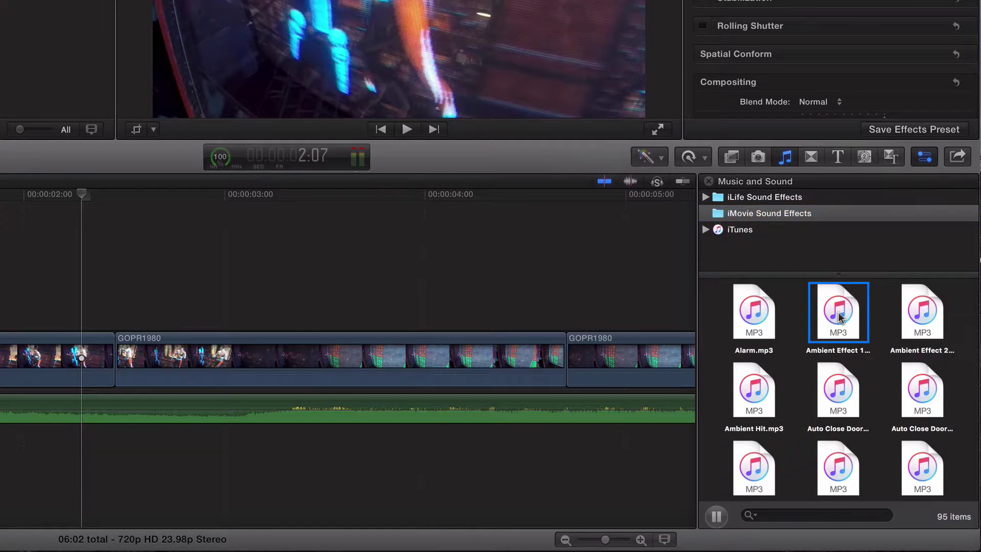
left_click(762, 388)
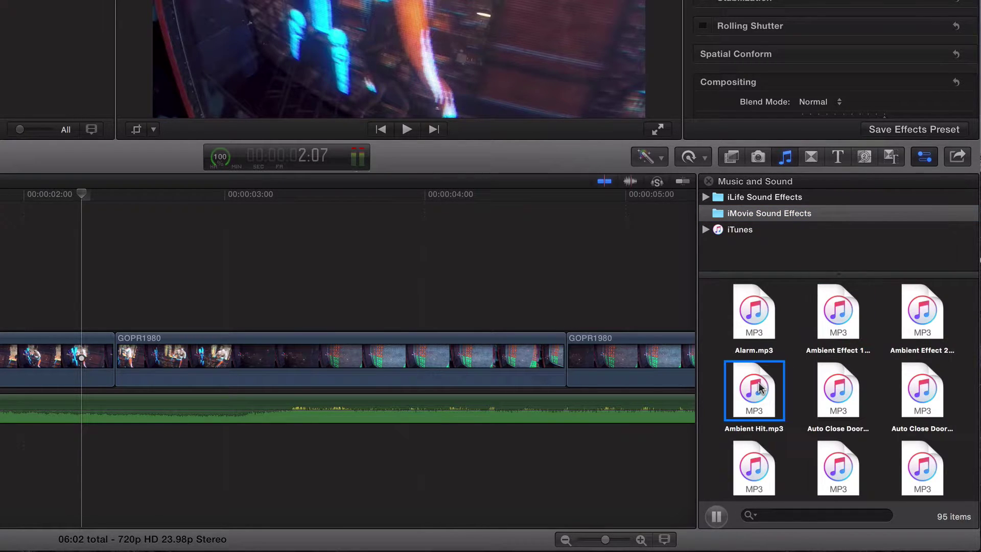
Look through the Animals subfolder, then return to all 418 iLife Sound Effects
left_click(705, 197)
left_click(753, 228)
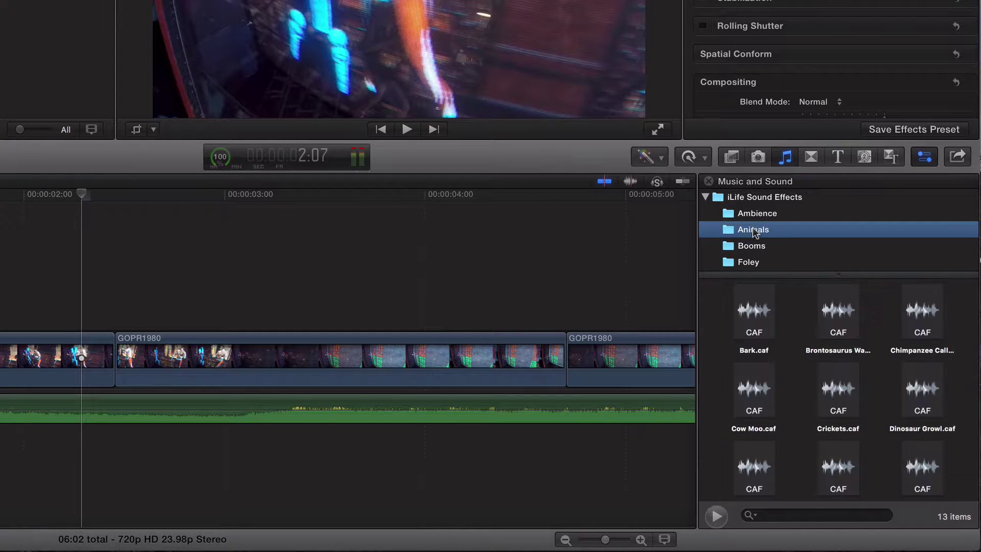
left_click(706, 198)
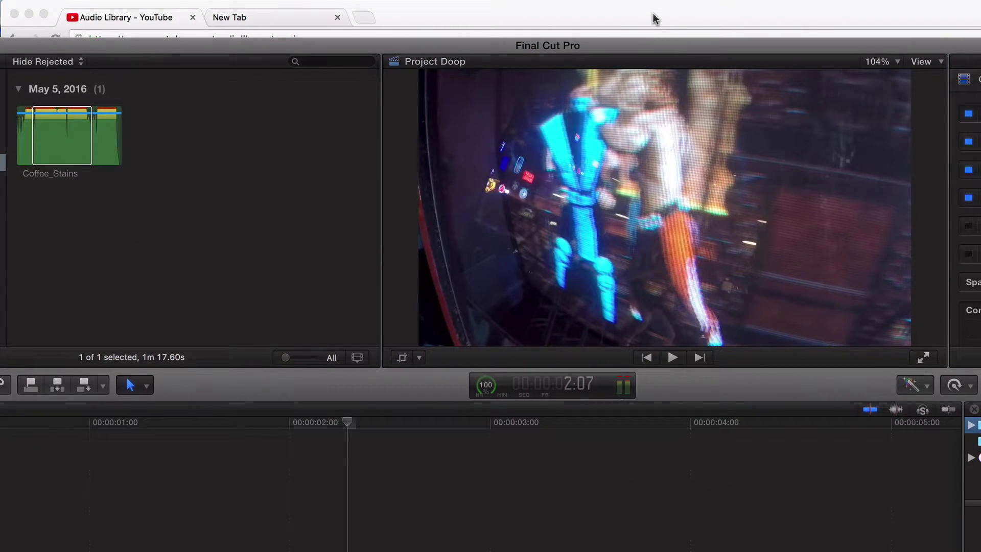
In the new Chrome tab, search Google for 'youtube audio library' and open the YouTube Audio Library result
left_click(656, 20)
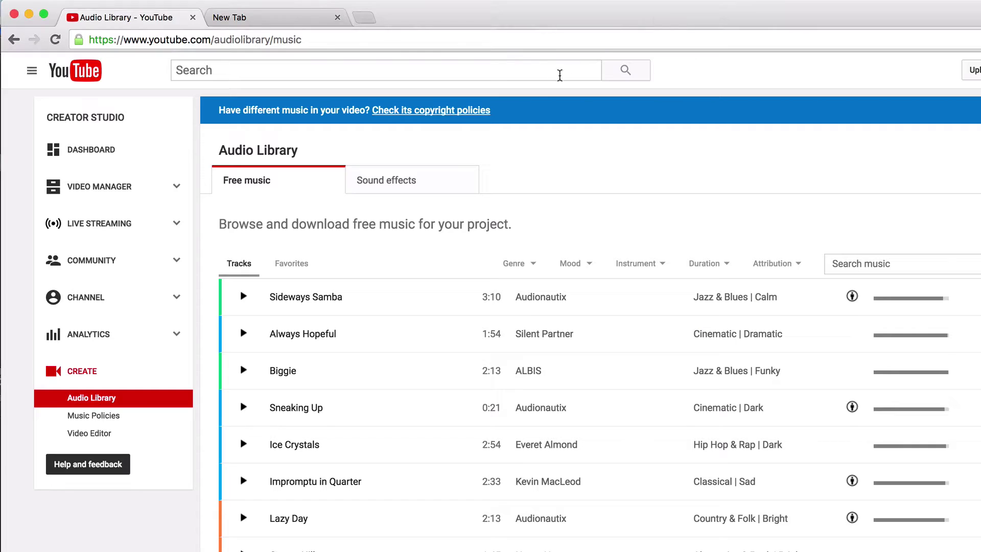
left_click(285, 19)
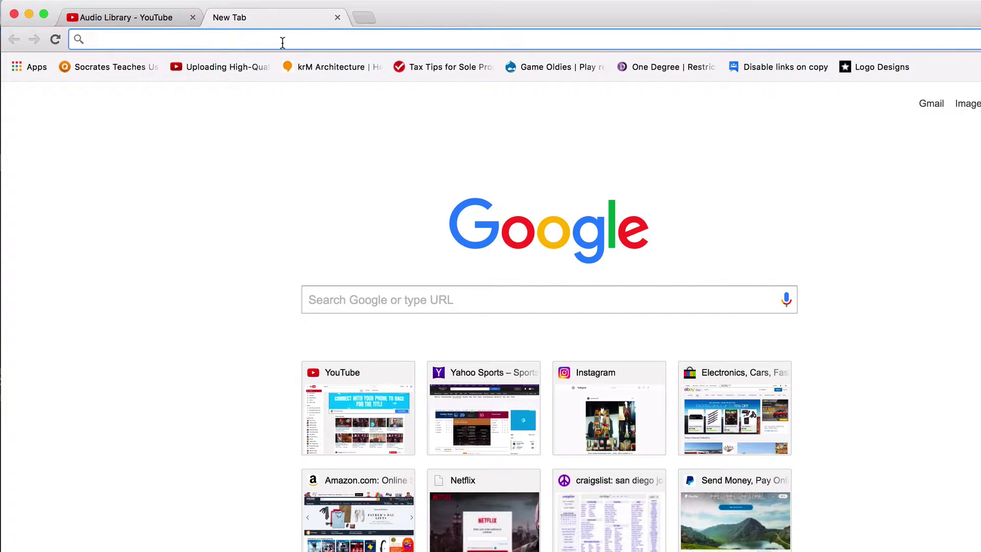
type("youtube ")
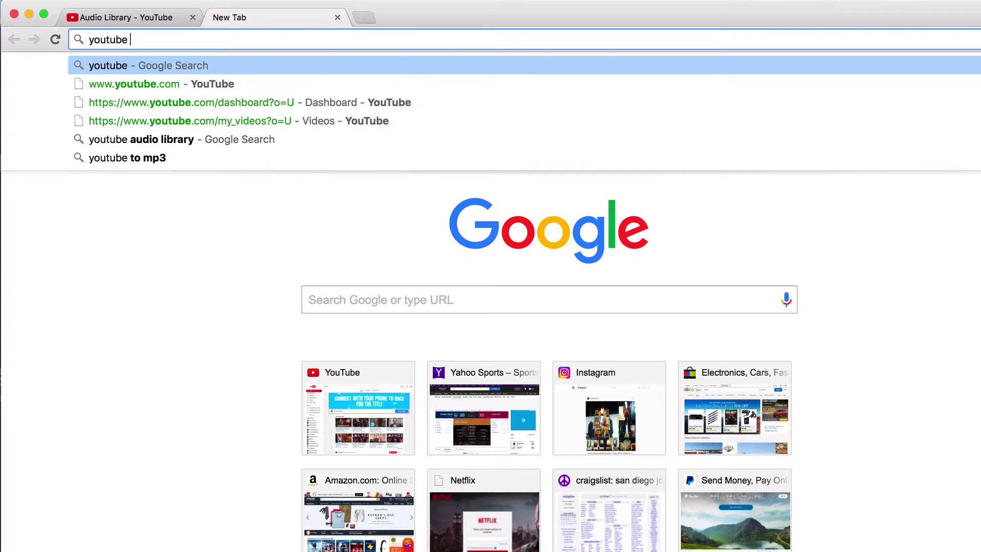
type("adu")
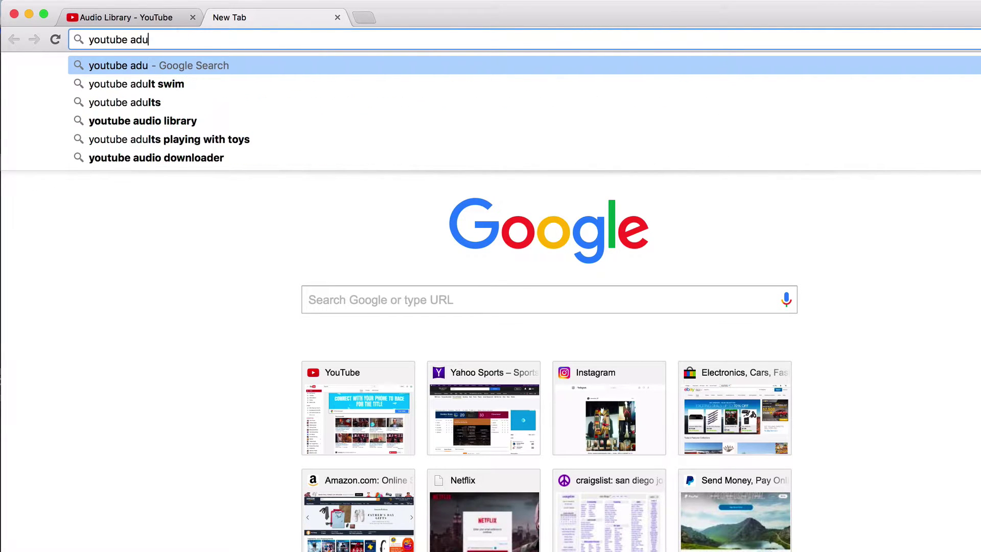
key("BackSpace")
key("BackSpace")
type("udio library")
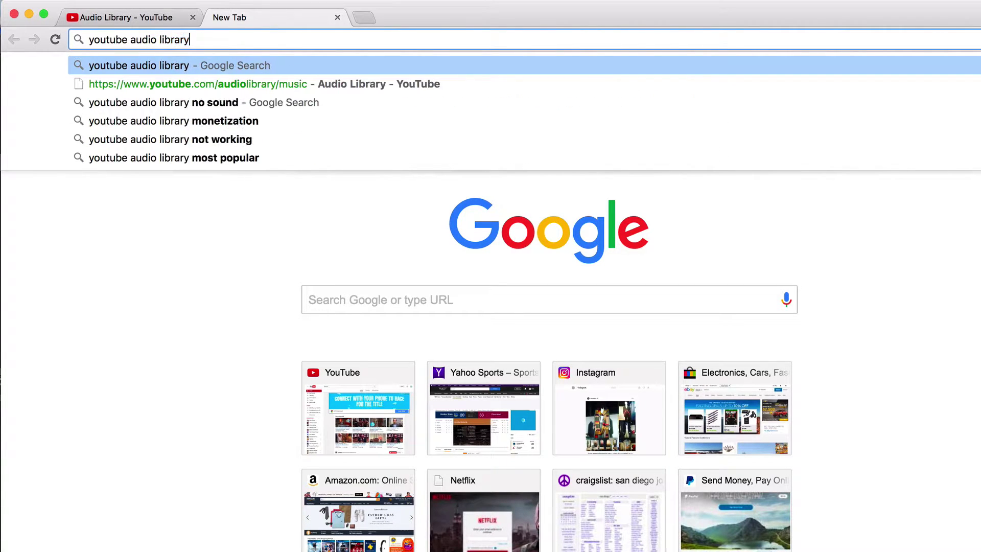
key("Return")
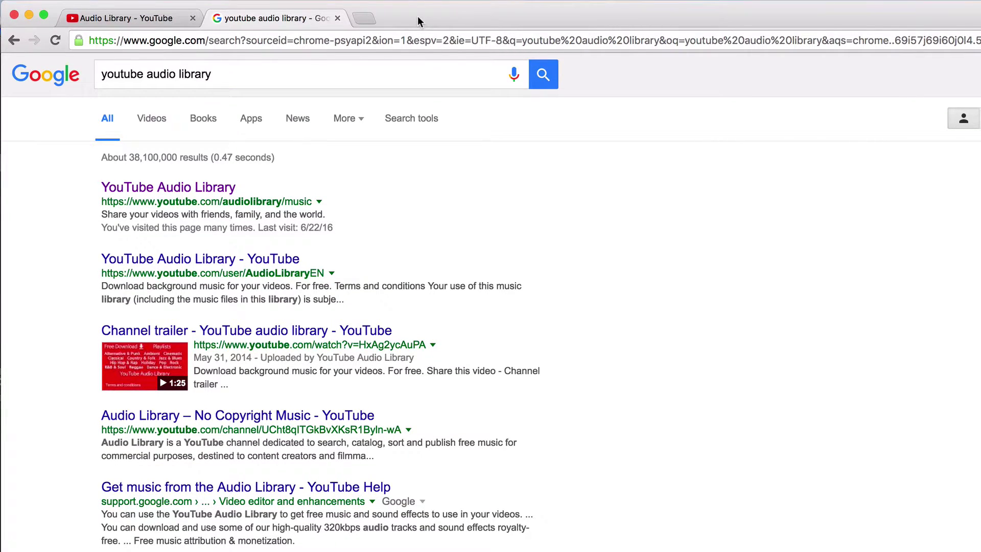
left_click(179, 185)
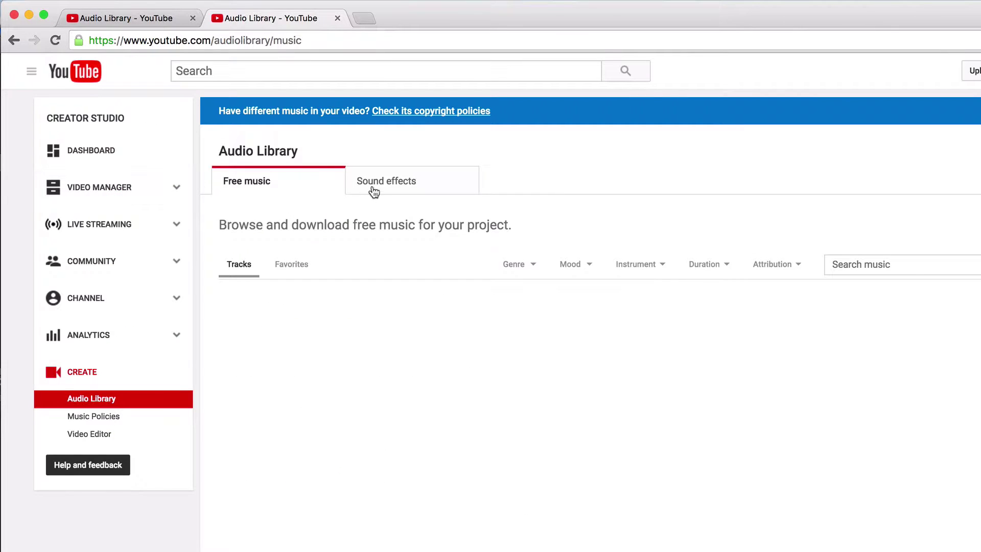
Search the Sound effects list for 'explosion' and preview Big Explosion Distant and Big Explosion Sweeping In
left_click(383, 183)
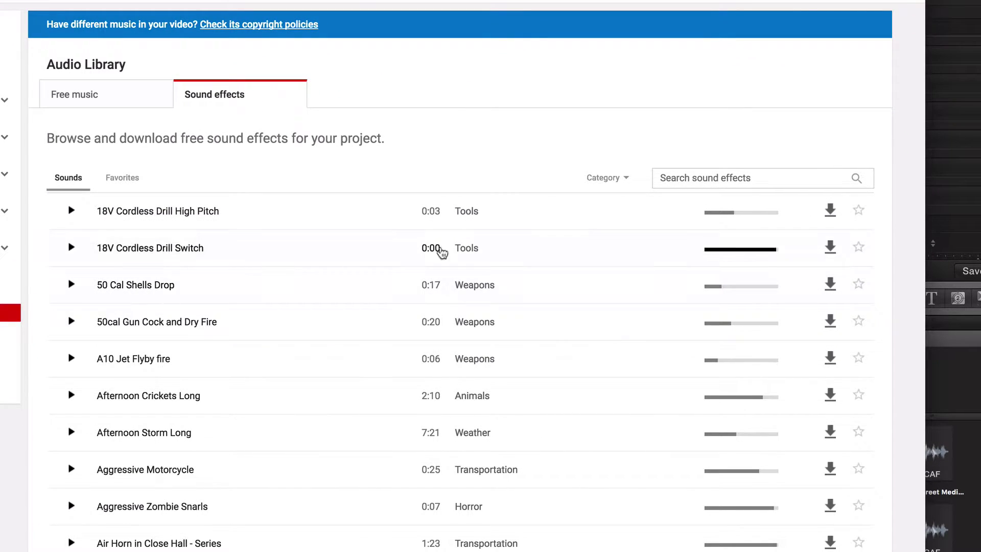
left_click(710, 178)
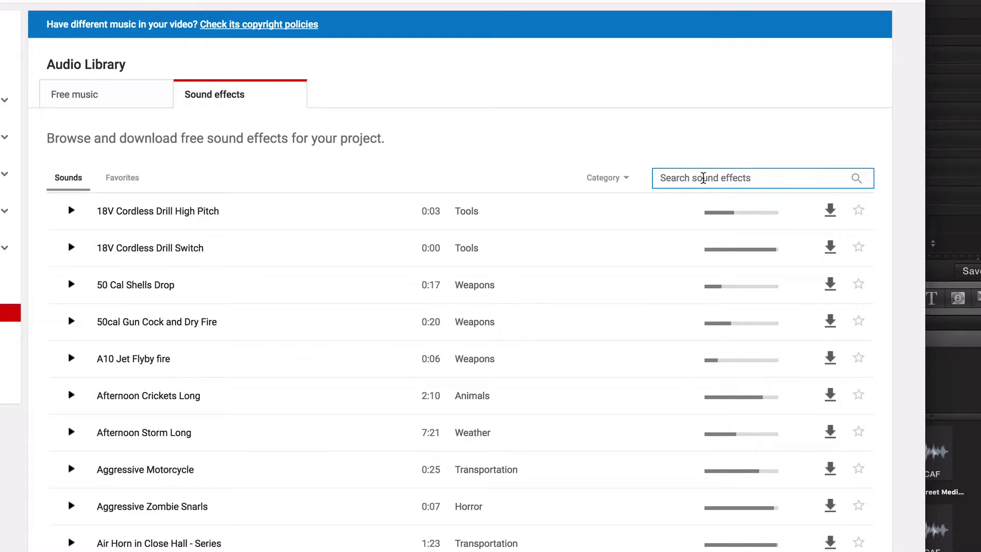
type("expl")
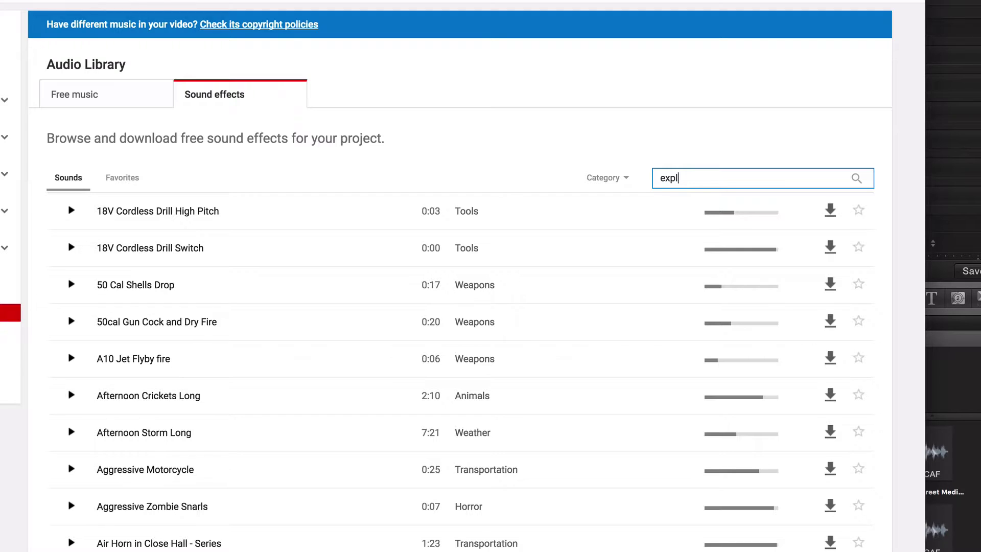
type("osion")
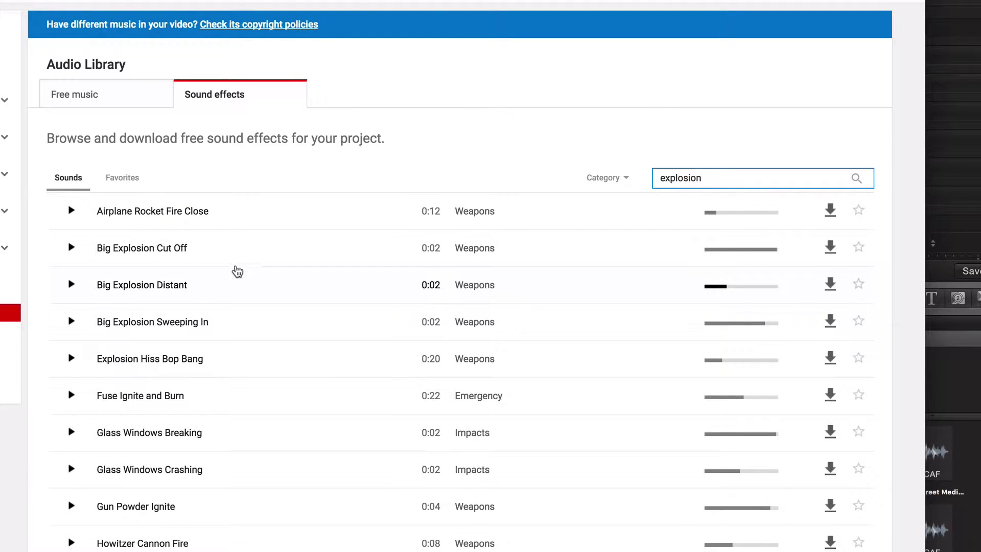
left_click(72, 286)
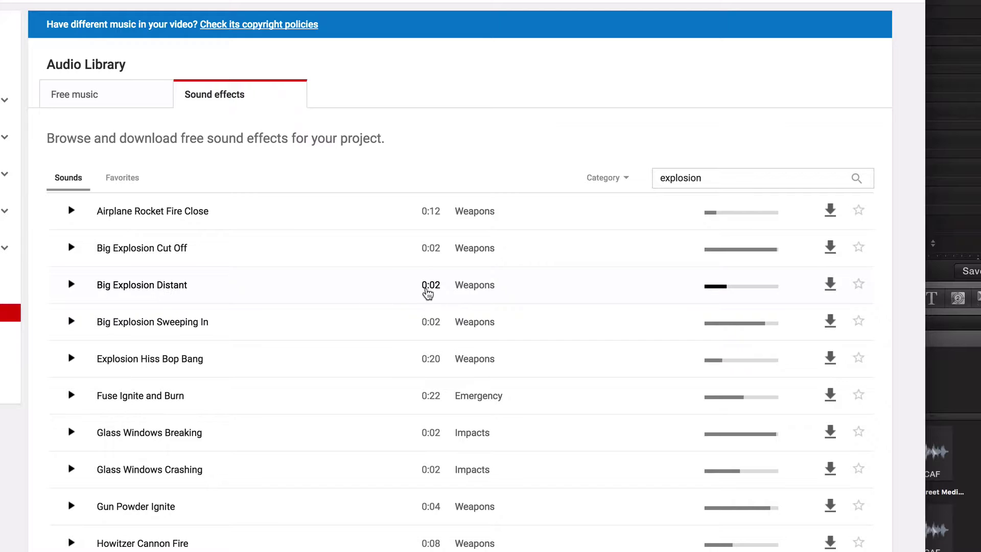
left_click(70, 323)
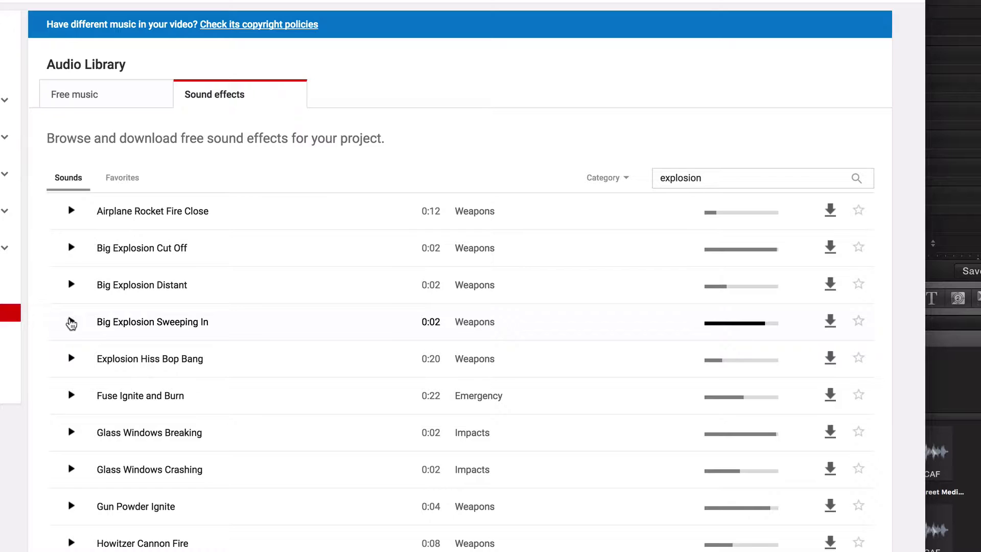
left_click(71, 323)
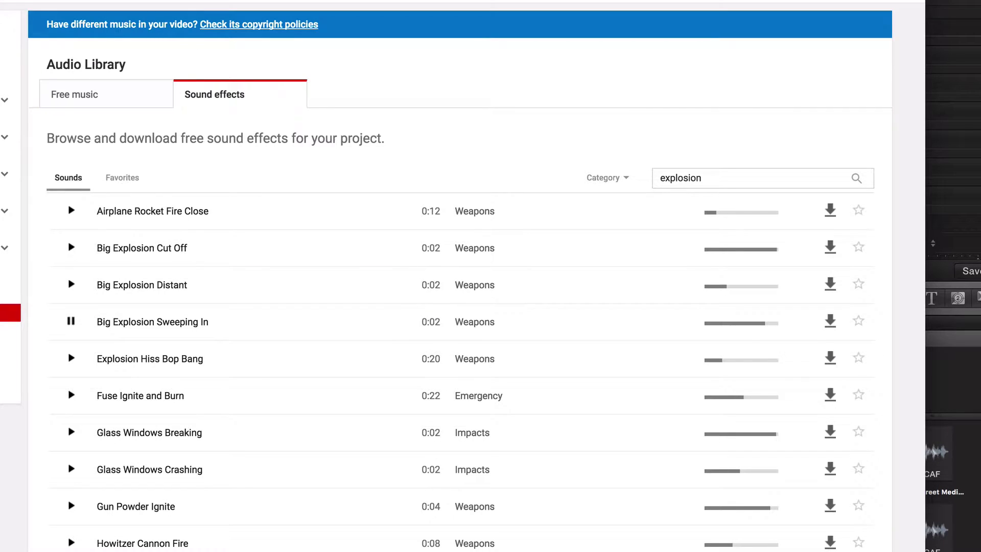
In a new tab, search 'canon explosion sound effect free' and browse SoundBible's Cannon Sounds page
key("super+t")
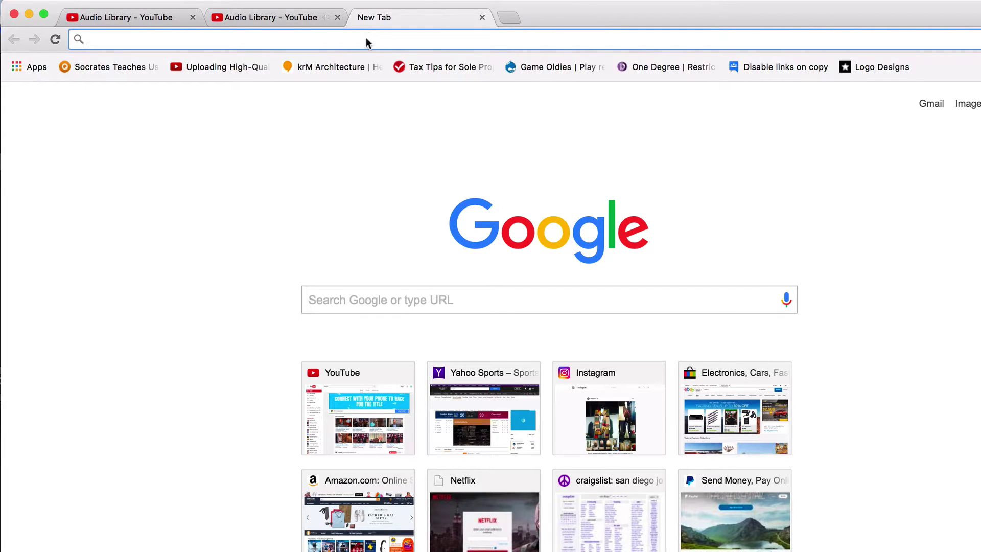
type("canon e")
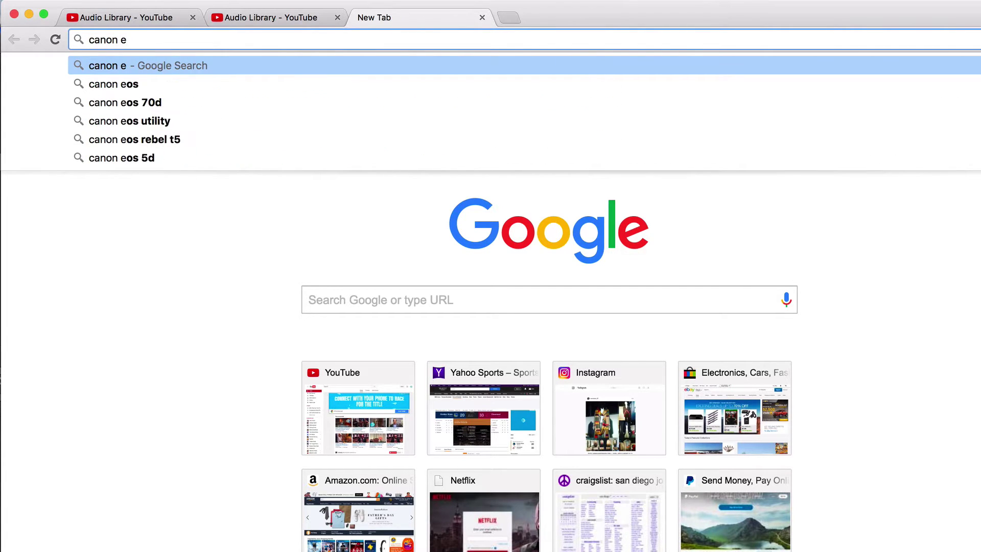
type("xpl")
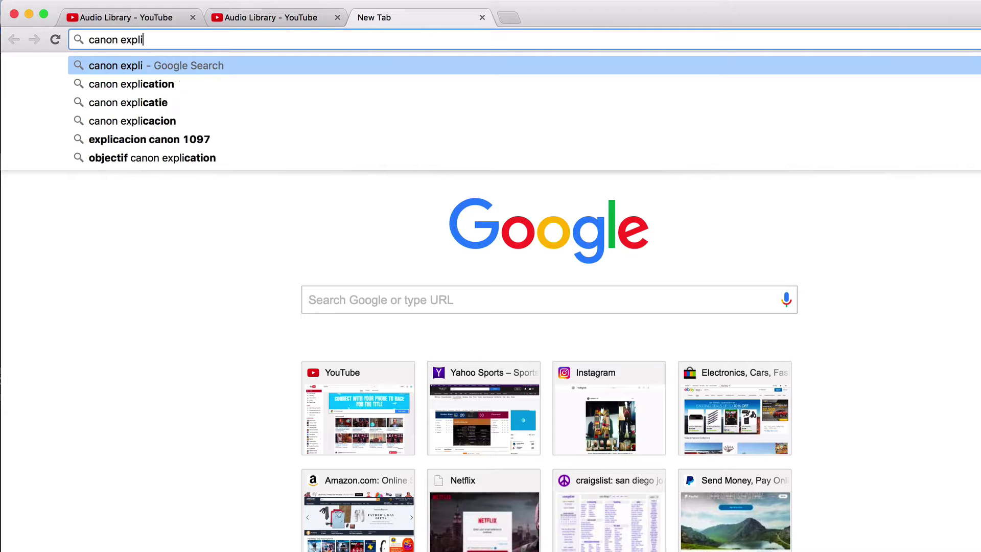
type("osion sou")
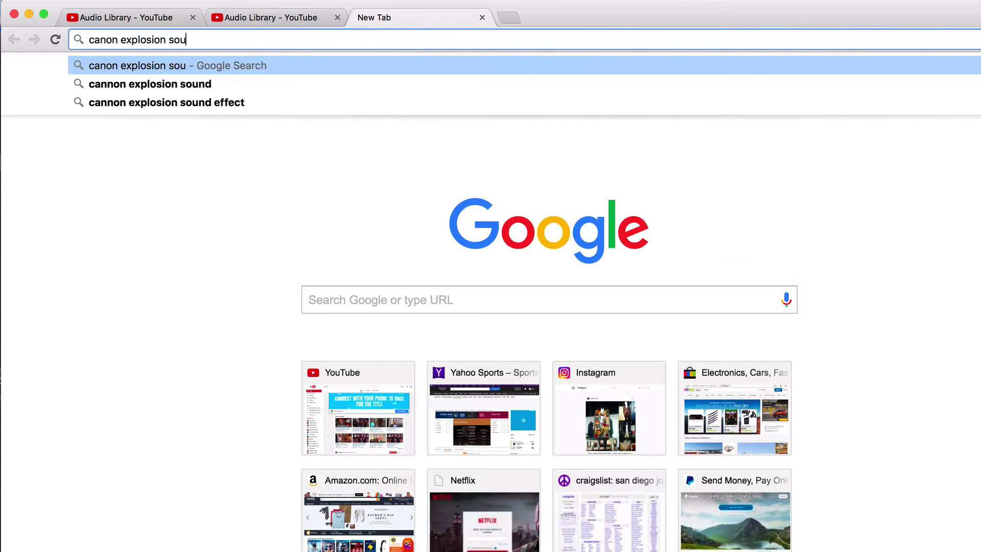
type("nd effect free")
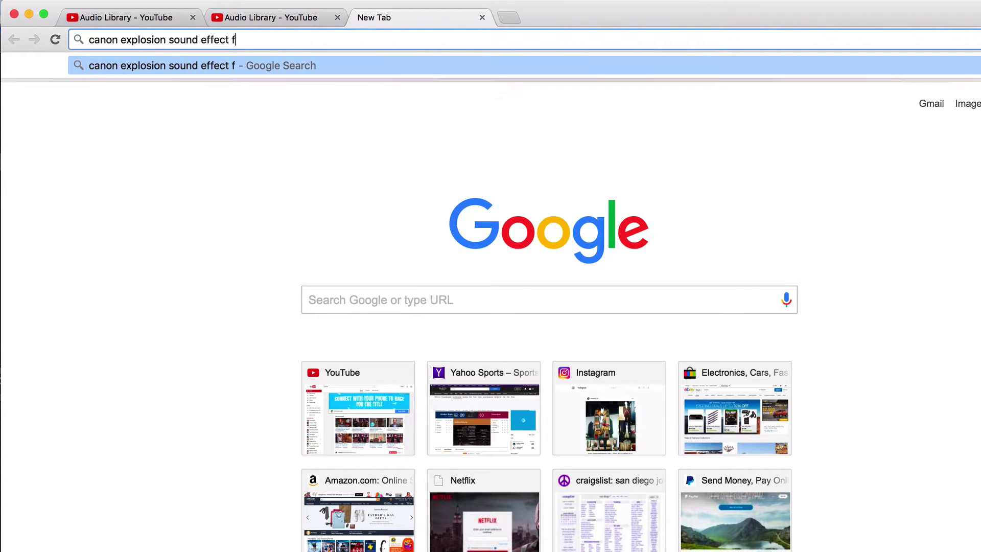
key("Return")
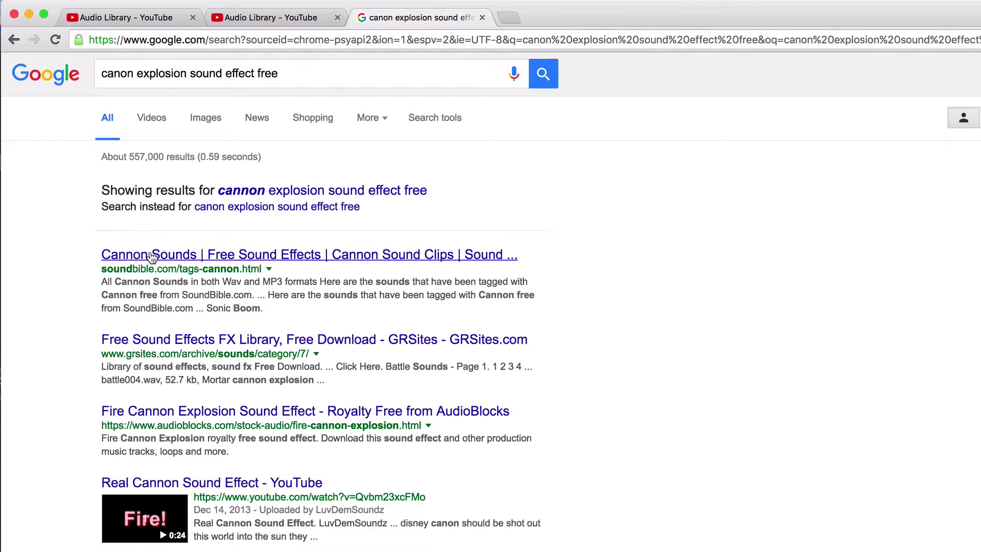
left_click(152, 256)
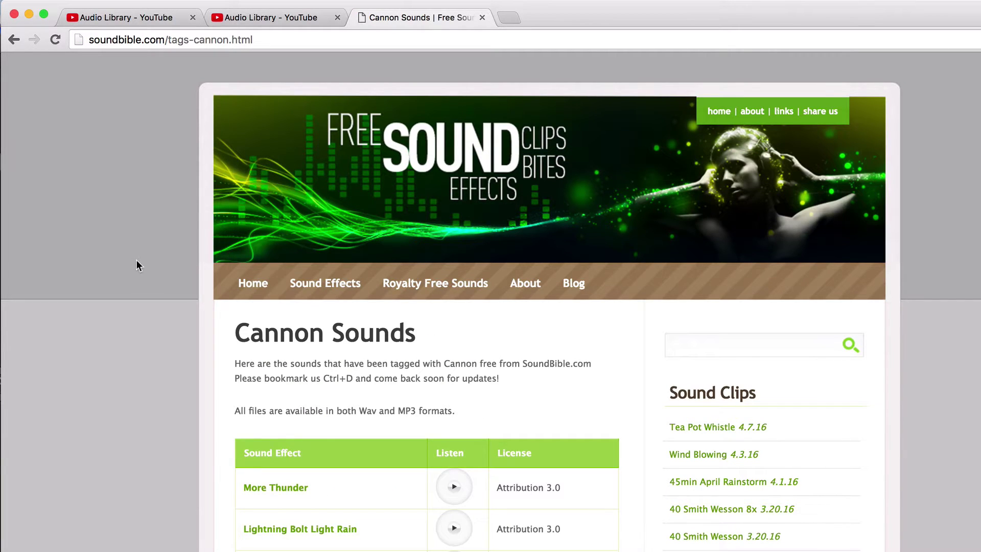
scroll(136, 259, "down", 3)
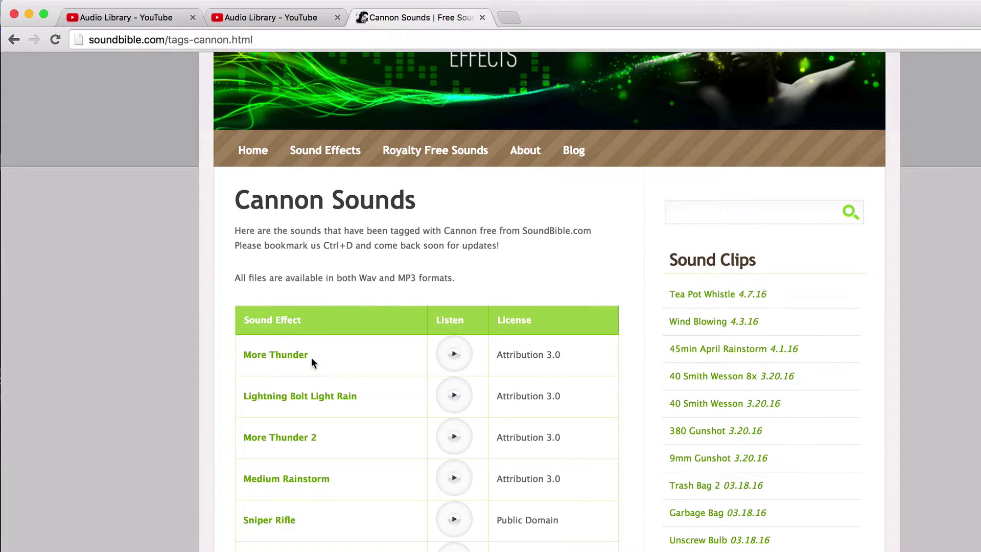
scroll(247, 501, "down", 2)
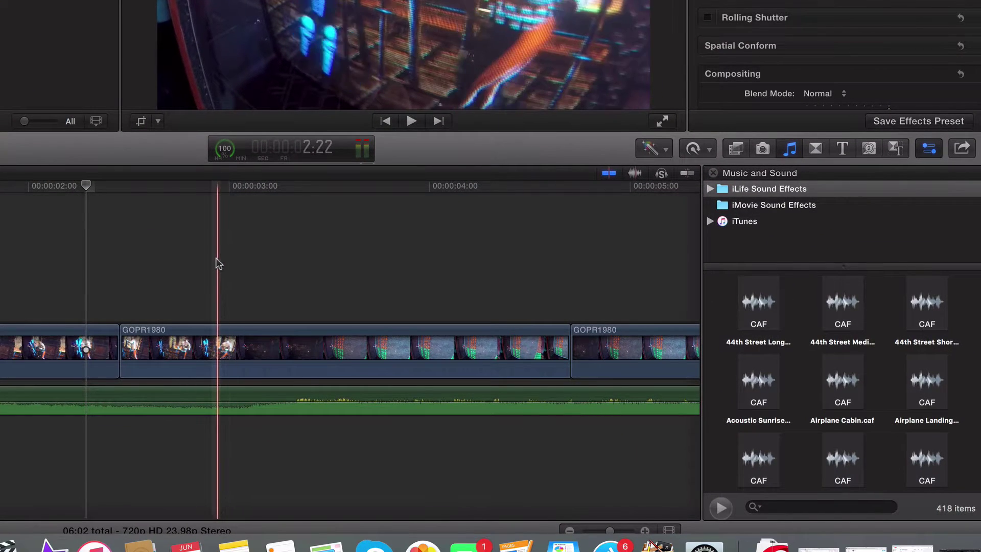
Show the 24 People sounds under iLife Sound Effects and preview Cheering Crowd
scroll(327, 310, "right", 5)
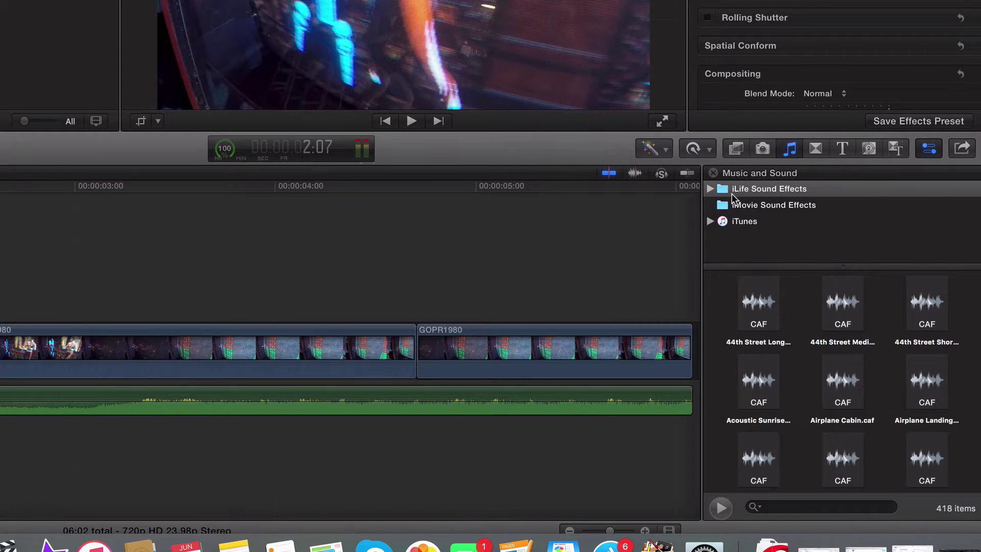
left_click(709, 188)
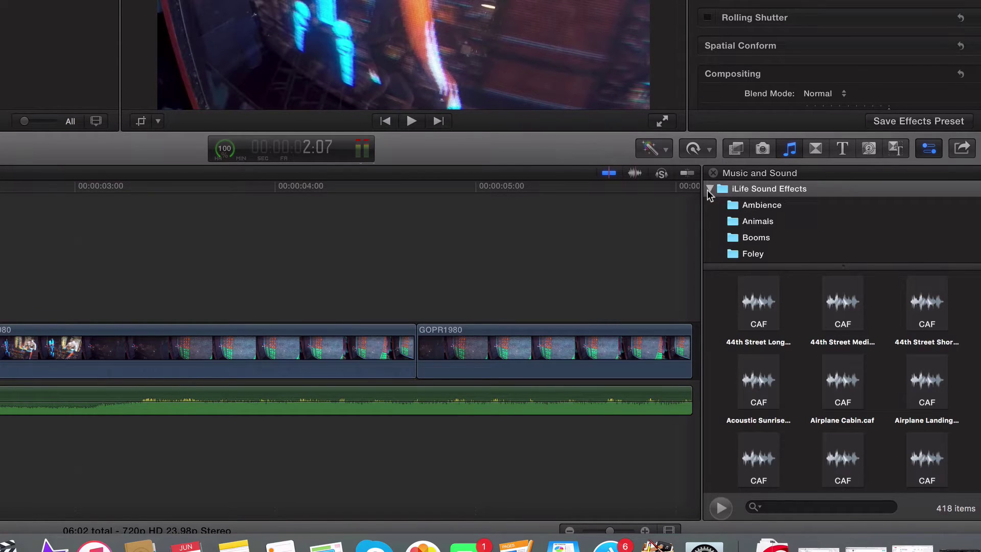
scroll(756, 218, "down", 4)
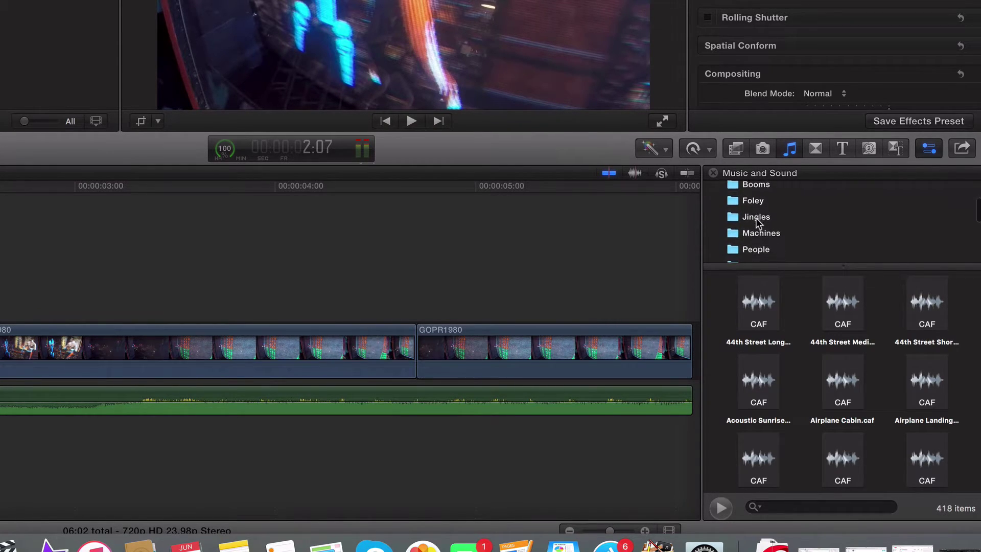
left_click(752, 234)
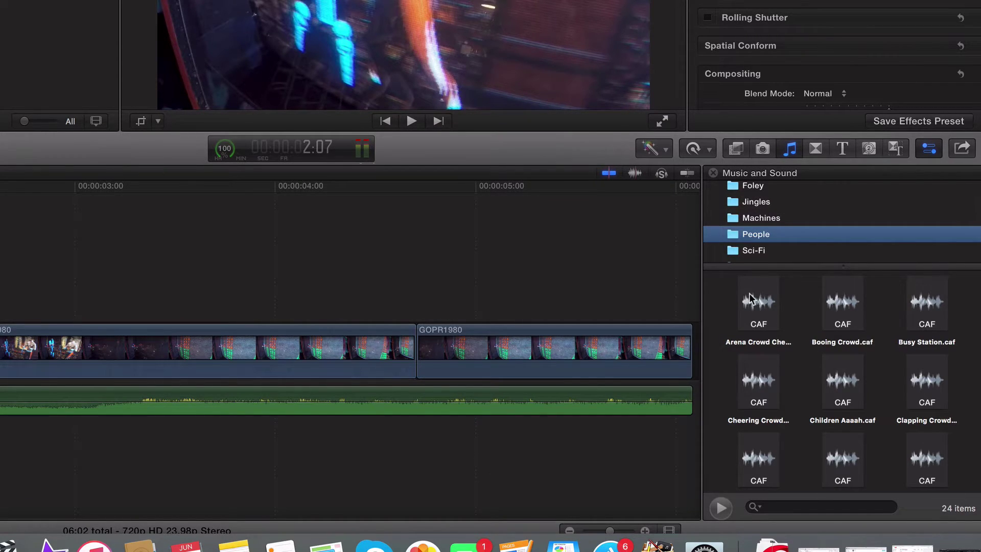
scroll(749, 295, "down", 2)
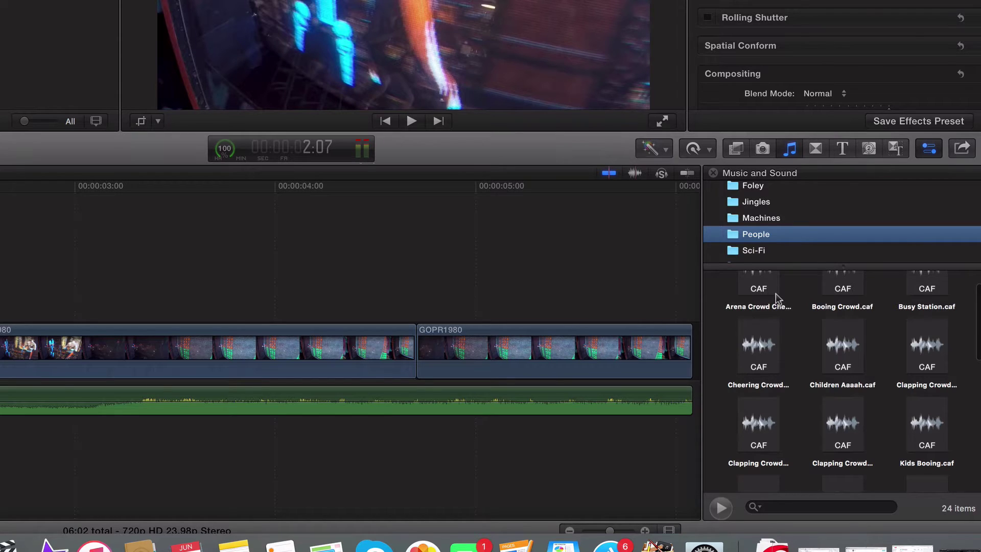
scroll(776, 295, "down", 1)
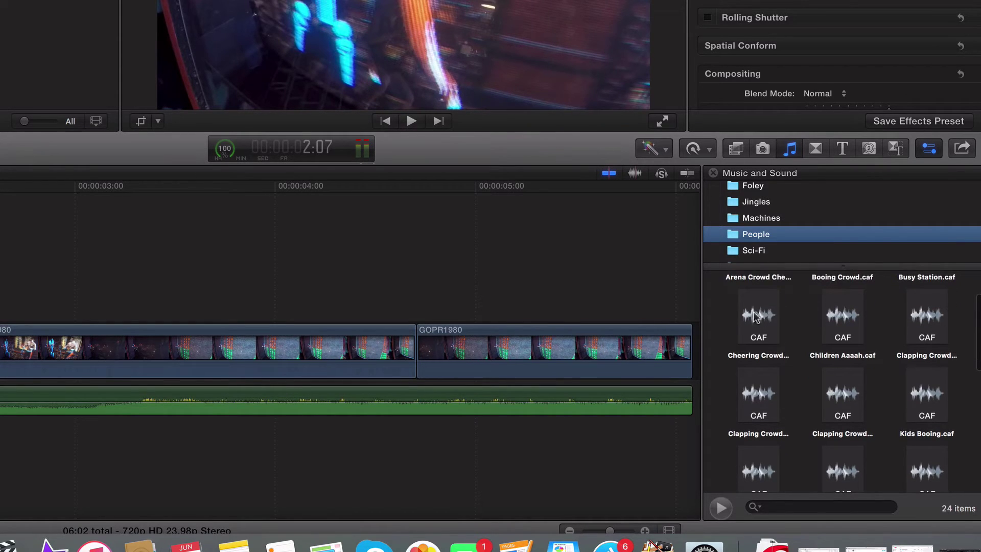
left_click(753, 313)
key("space")
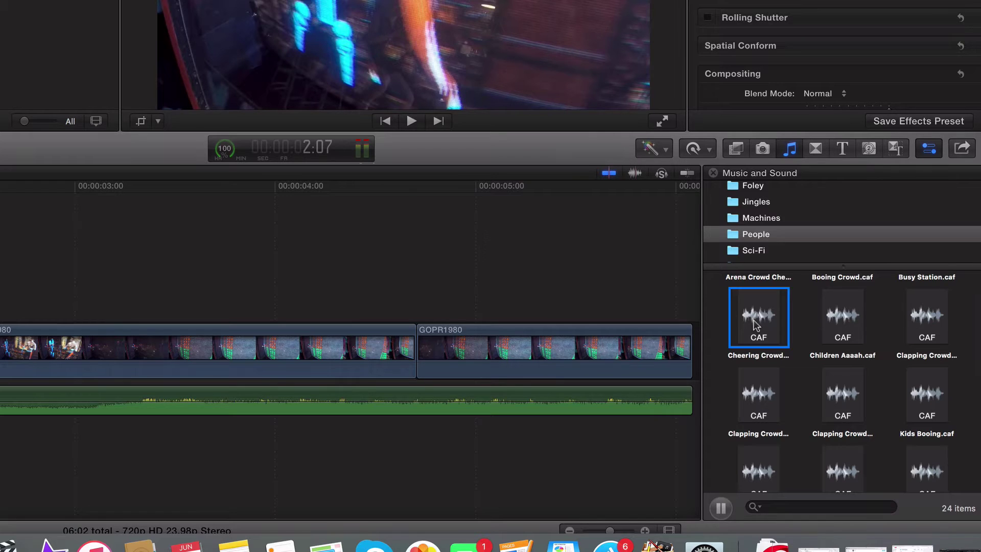
scroll(754, 327, "up", 1)
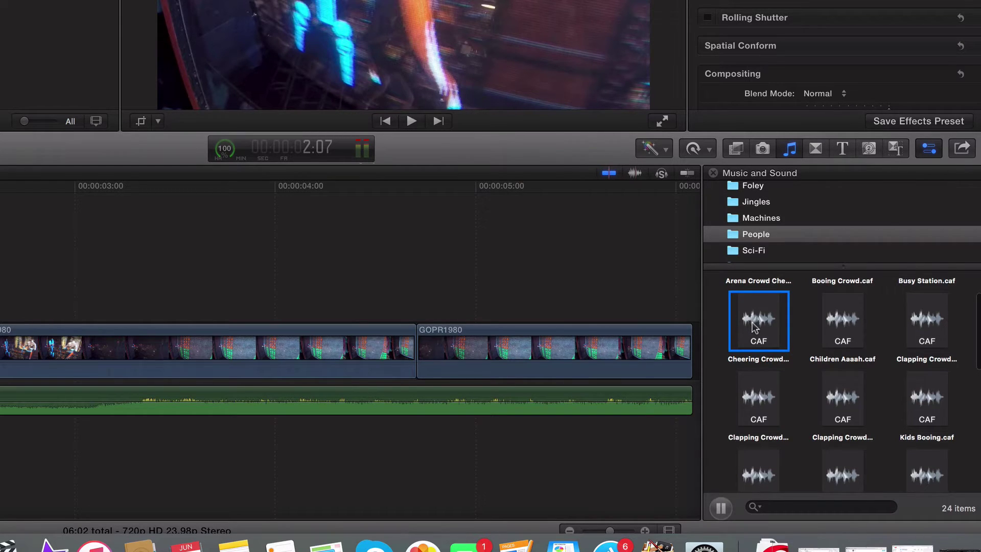
Connect Cheering Crowd Studio above the GoPro clips and slide it toward the project start
left_click_drag(755, 327, 3, 361)
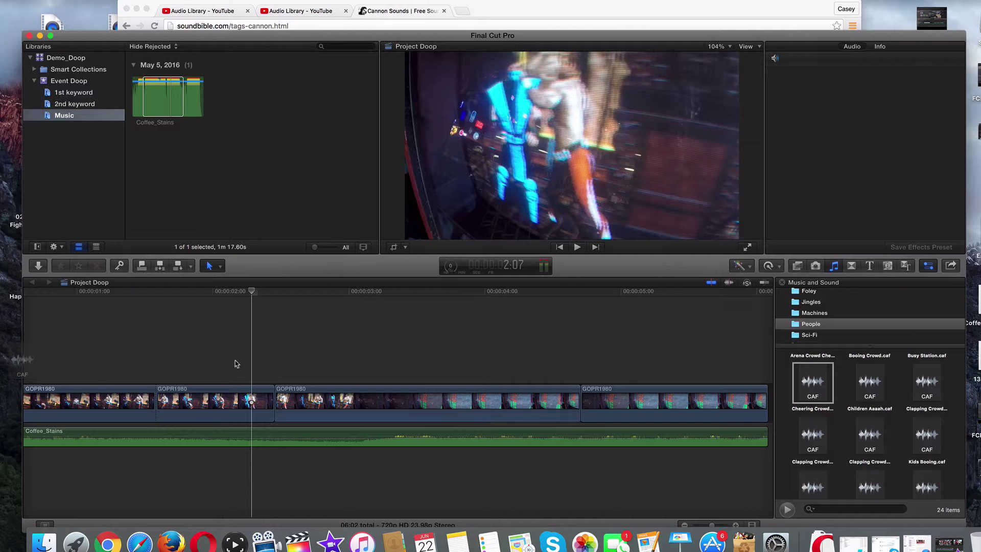
mouse_move(237, 364)
left_mouse_down()
mouse_move(160, 361)
mouse_move(237, 364)
left_mouse_up()
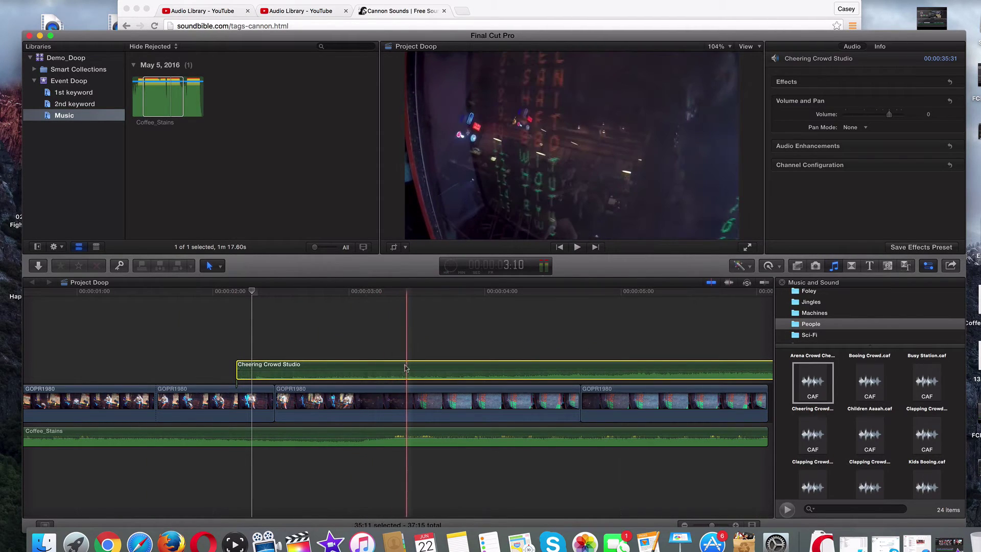
left_click_drag(405, 368, 233, 366)
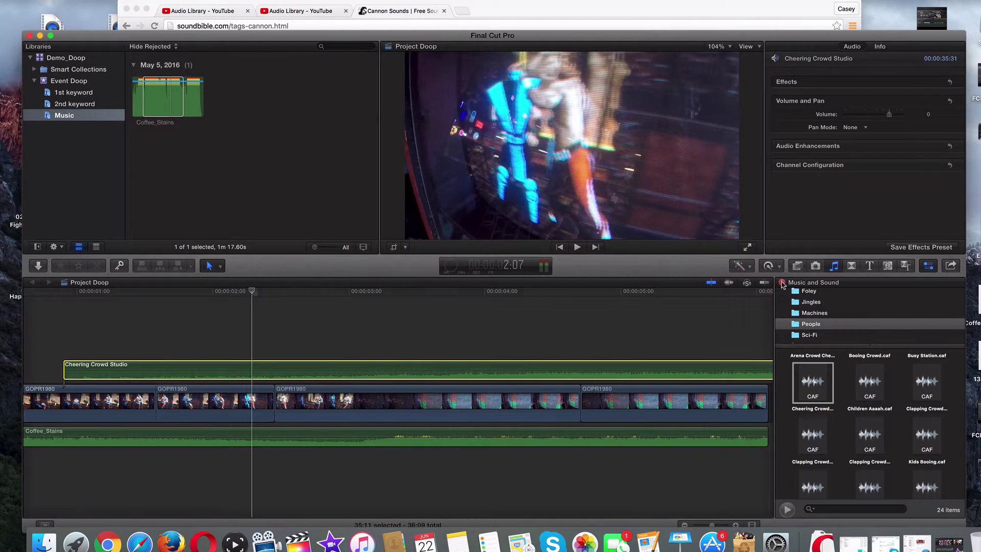
left_click(782, 283)
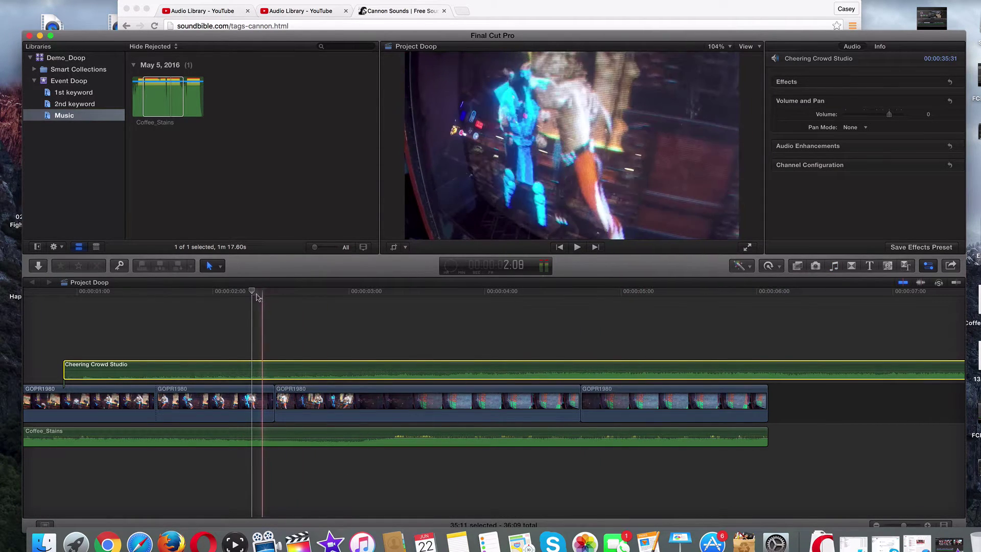
key("Home")
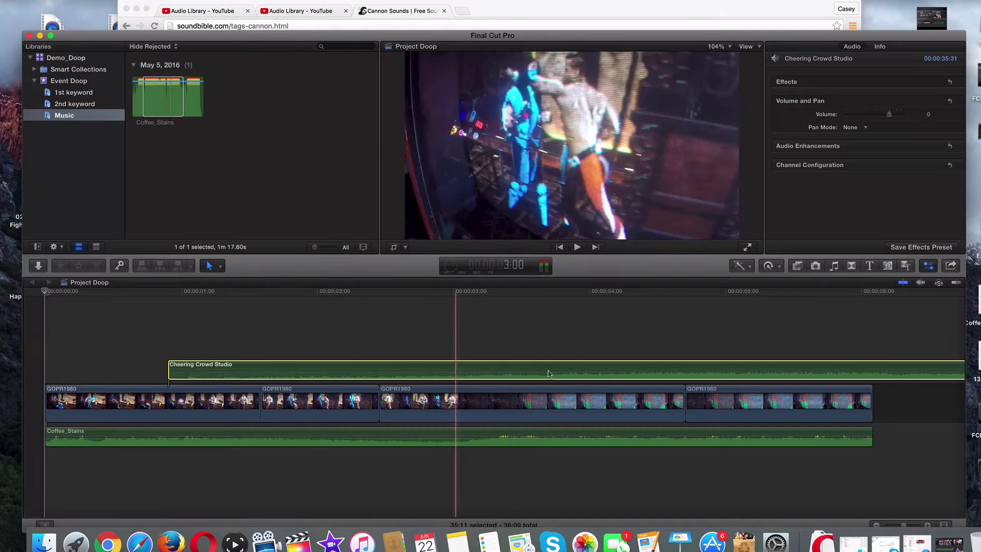
left_click_drag(557, 369, 489, 366)
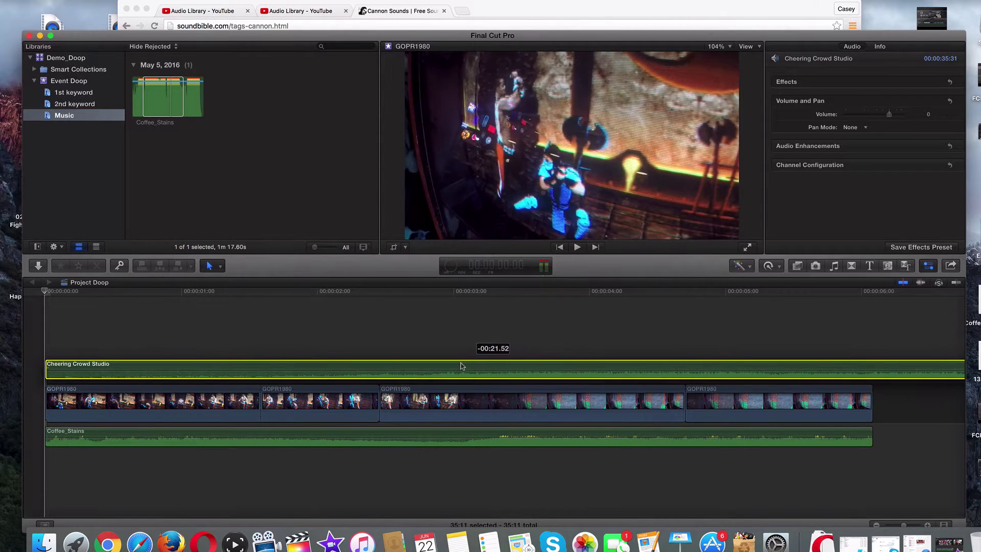
Split the cheering clip where the video ends and delete the overhanging part
left_click(462, 365)
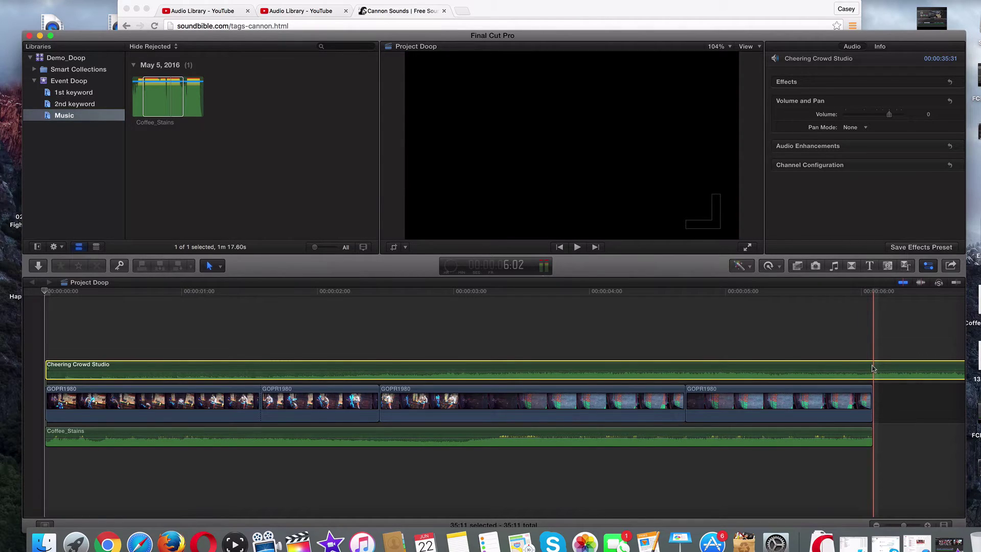
left_click(874, 367, "alt")
key("super+b")
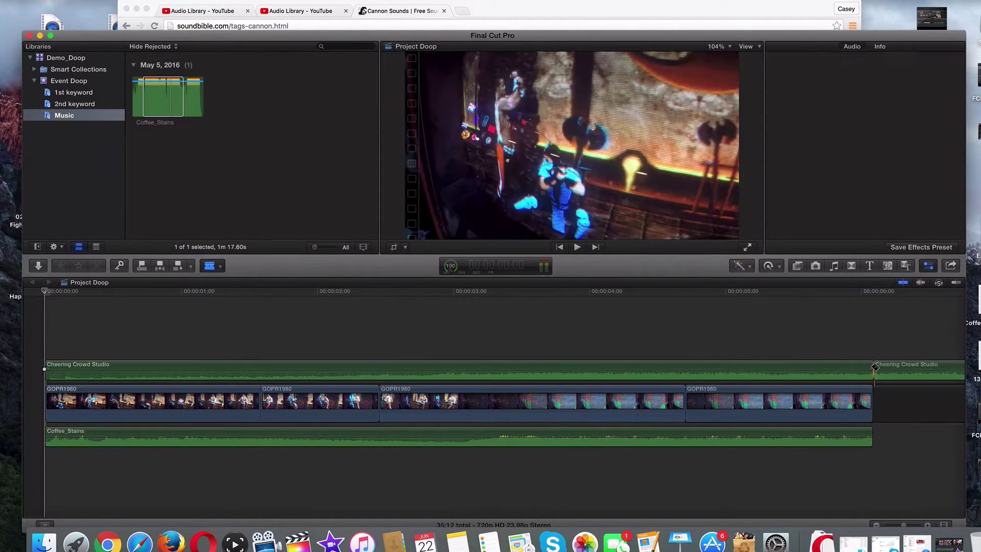
key("a")
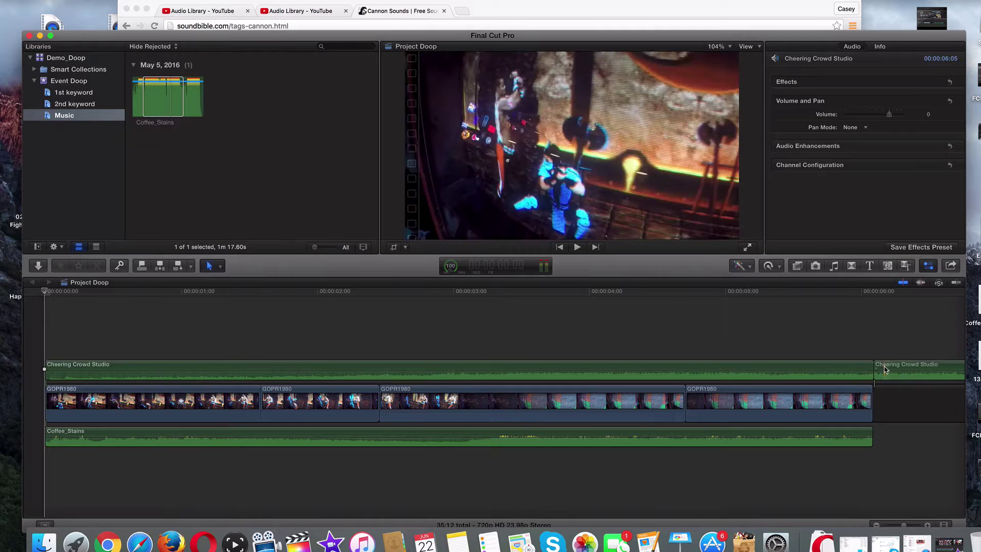
key("Delete")
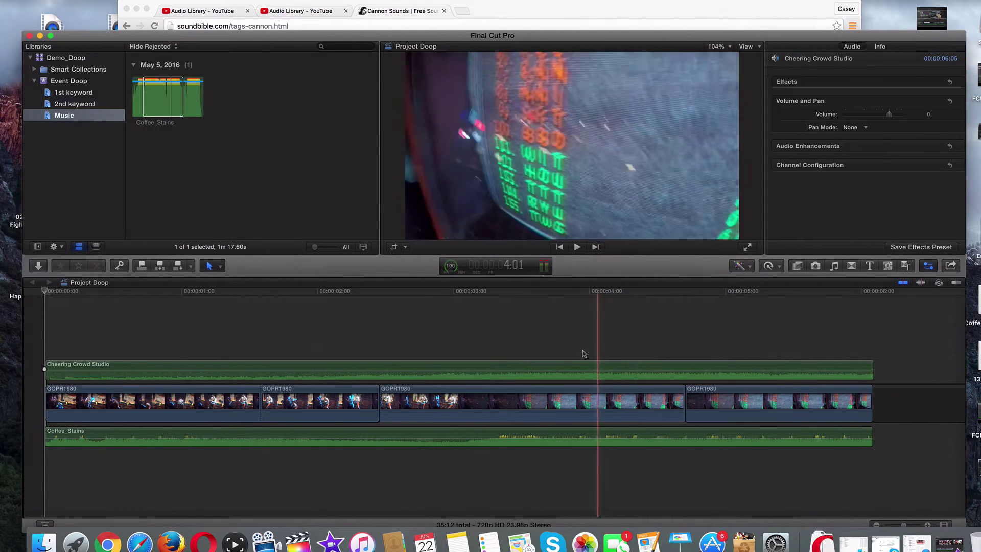
Split the cheering clip at about 4:17 and delete its first part
left_click(689, 366)
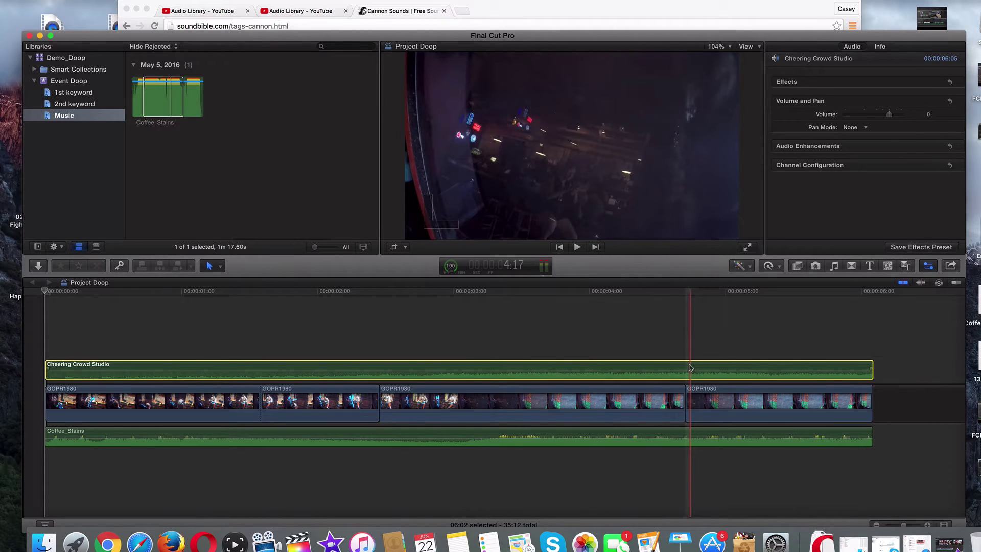
key("b")
left_click(690, 367)
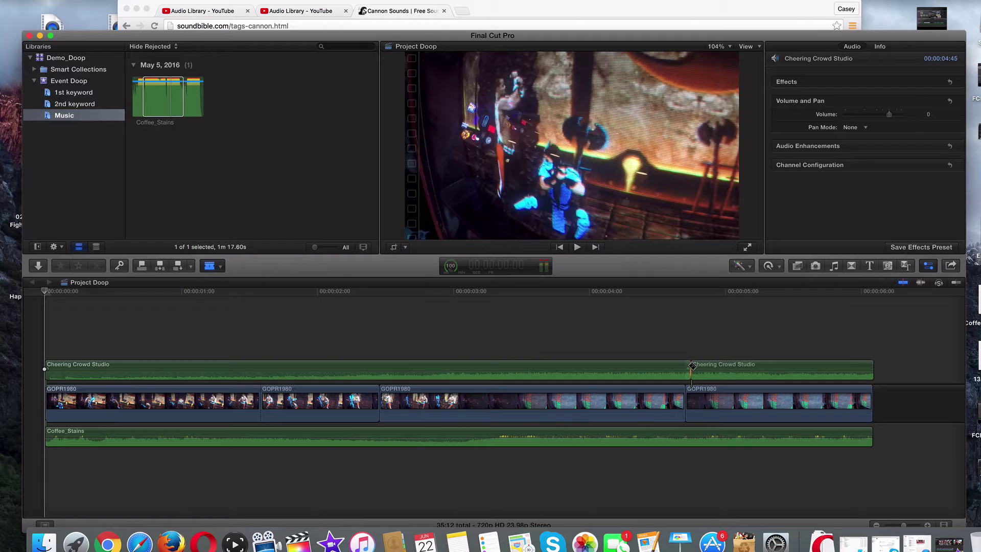
left_click(672, 366)
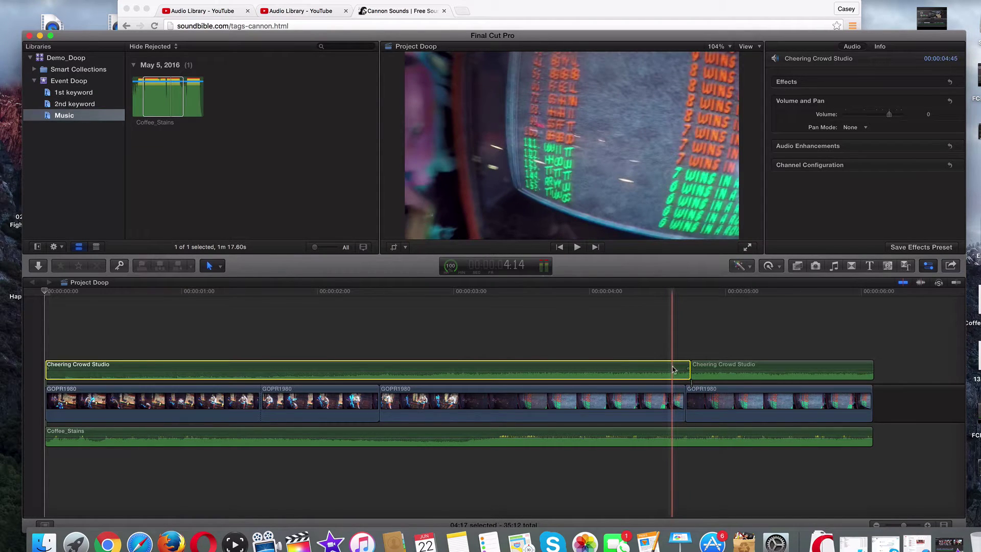
key("Delete")
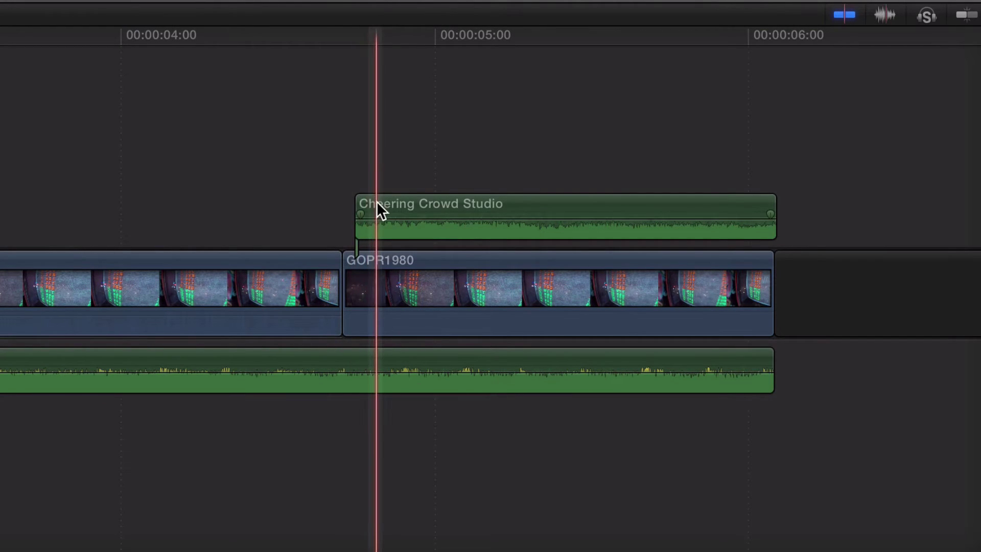
Blade the Coffee_Stains music under the cheering's start and drag the later part's volume down toward -18 dB
left_click(356, 369)
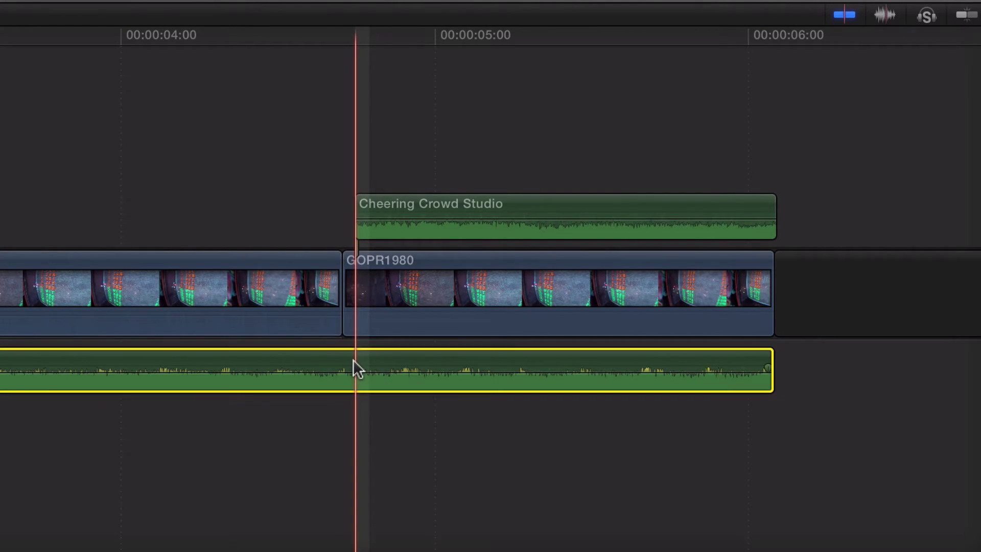
left_click(356, 368, "alt")
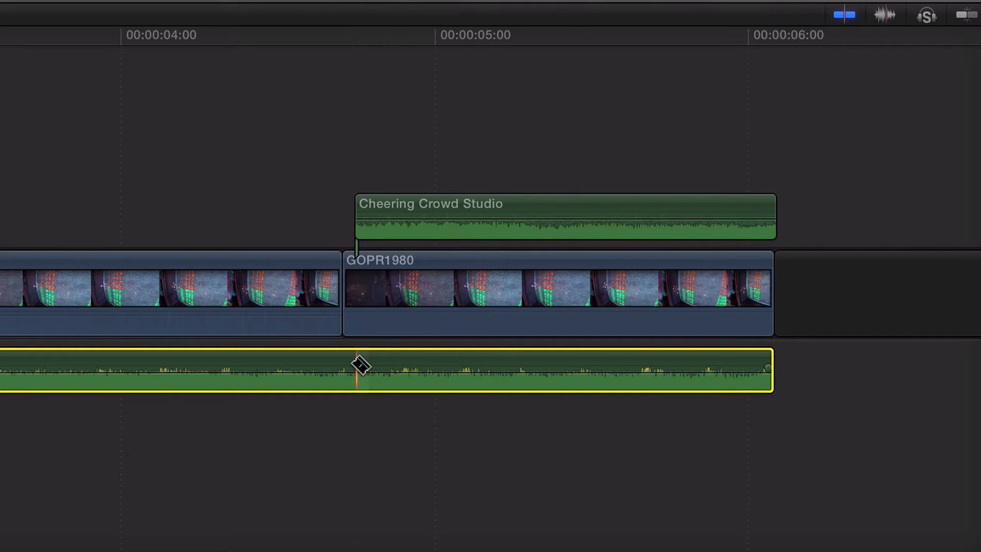
key("b")
left_click(359, 367)
left_click(396, 363)
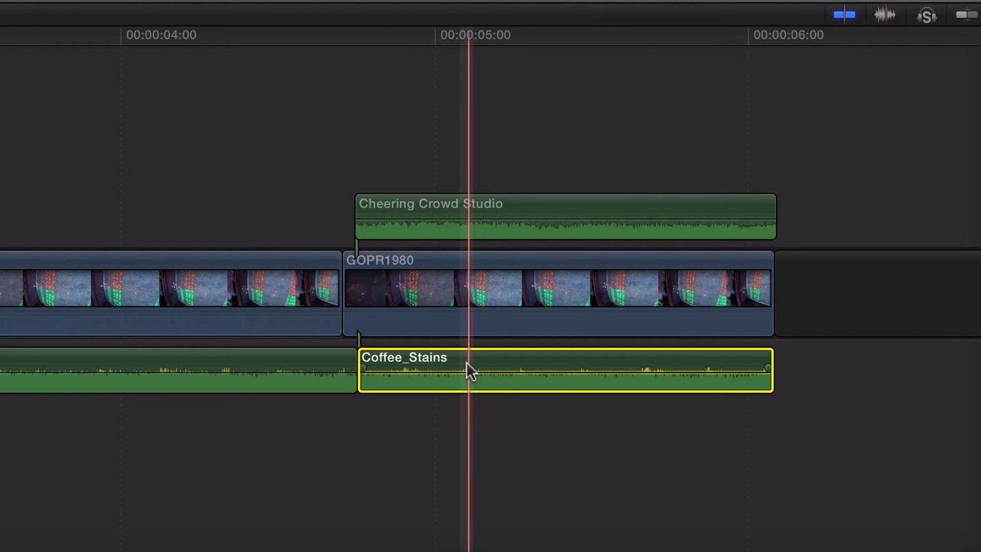
left_click_drag(466, 363, 470, 380)
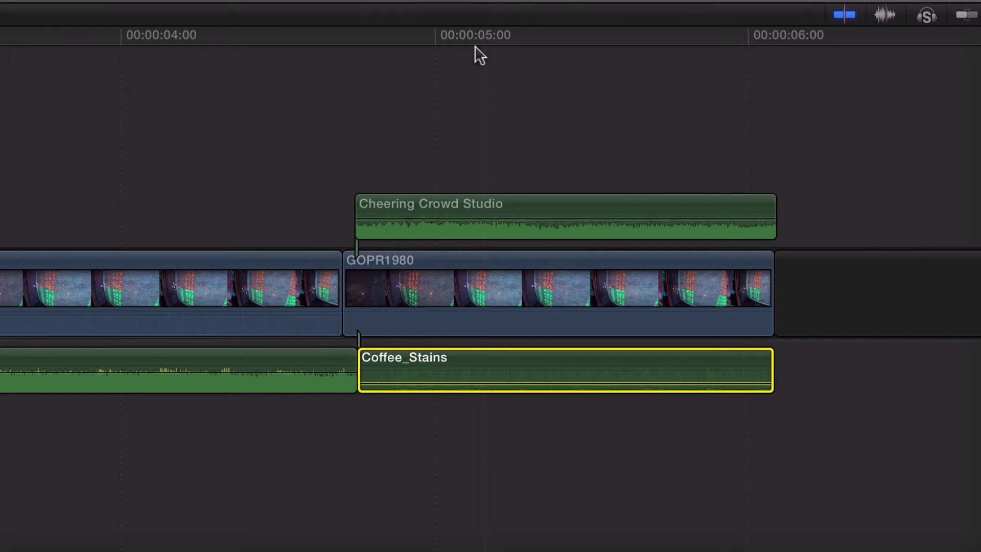
Add a short fade-in to the Cheering Crowd Studio clip and play back the ending
left_click(368, 202)
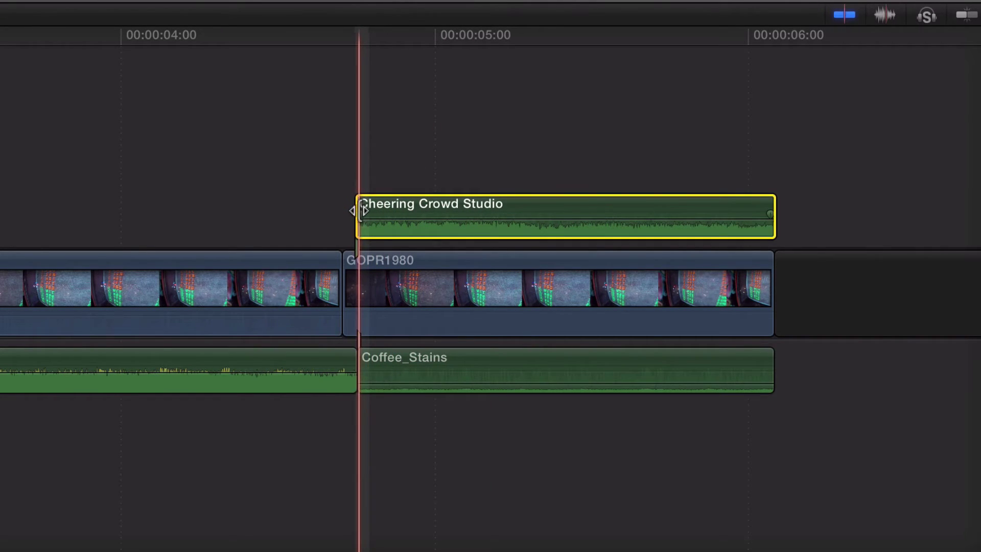
left_click_drag(360, 212, 534, 224)
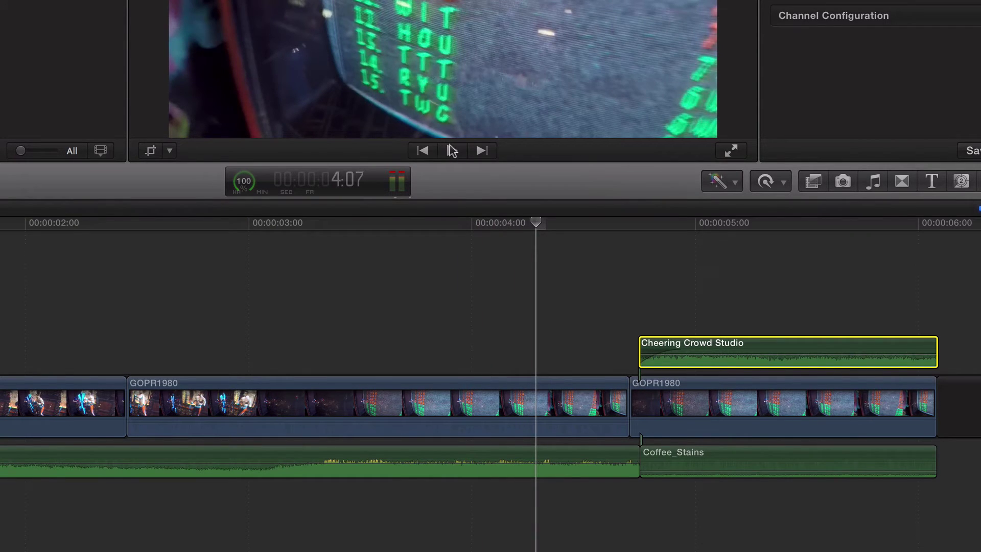
left_click(452, 151)
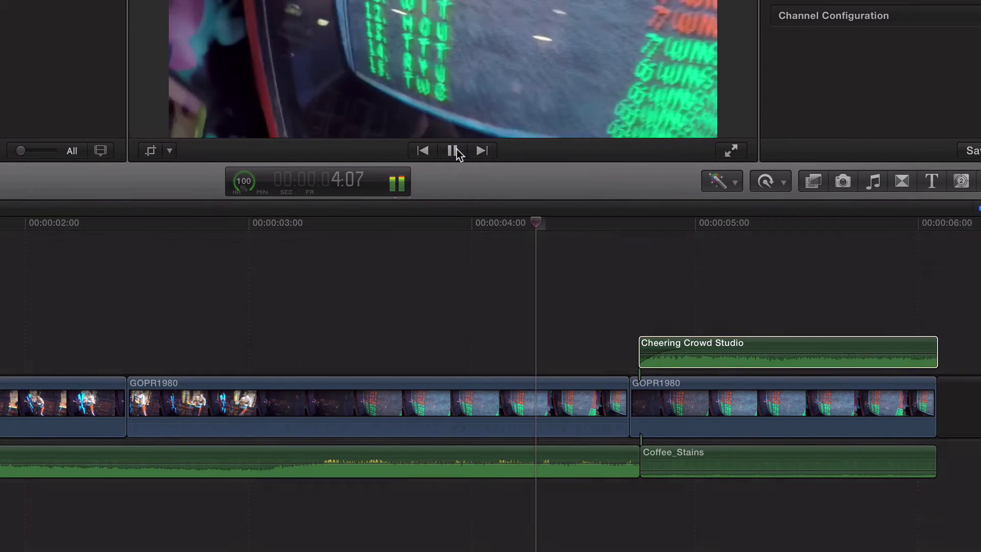
left_click(455, 149)
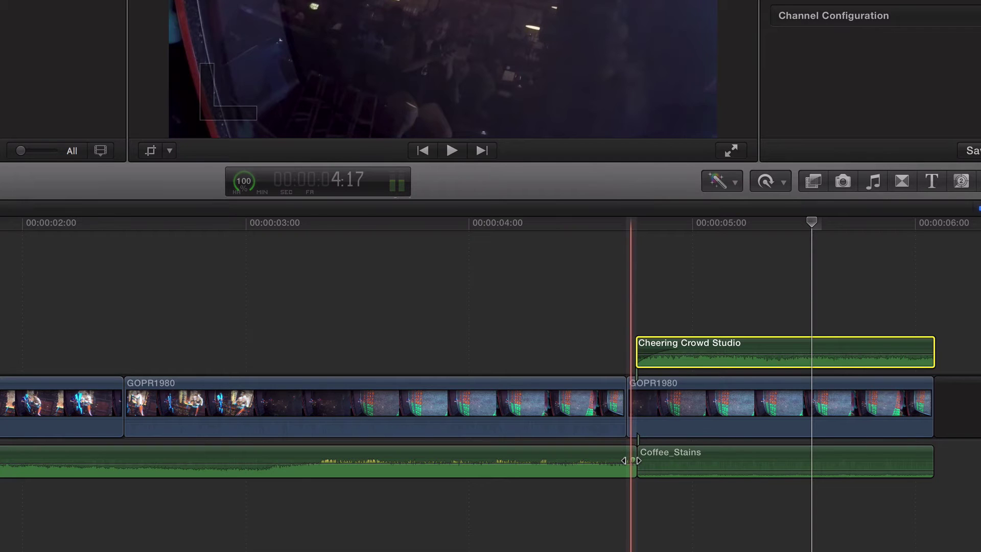
Fade out the first Coffee_Stains part before the cheering and play the project to check
left_click_drag(632, 459, 626, 459)
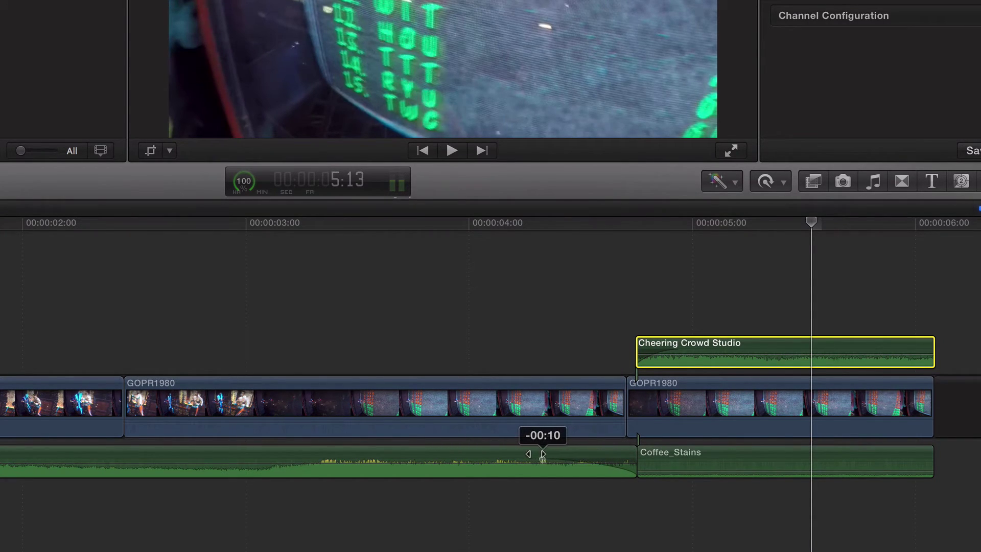
left_click_drag(542, 455, 532, 453)
left_click_drag(811, 222, 0, 223)
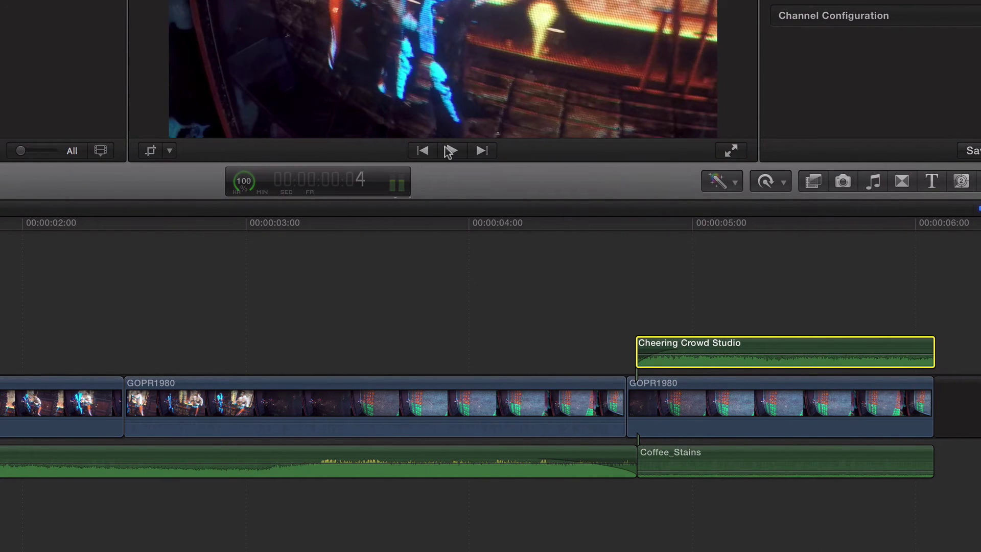
left_click(449, 151)
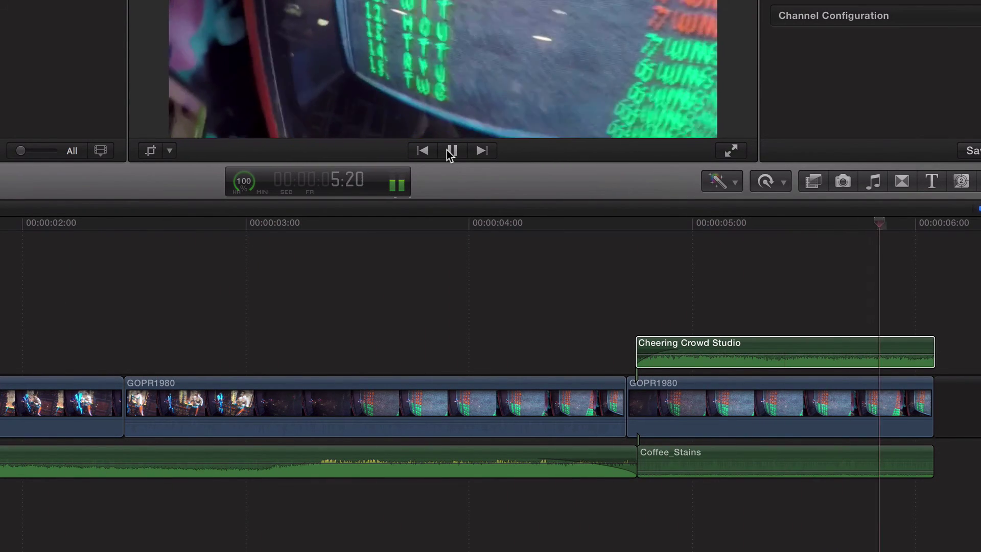
Stop playback and delete the empty gap after the video
left_click(449, 152)
left_click(247, 402)
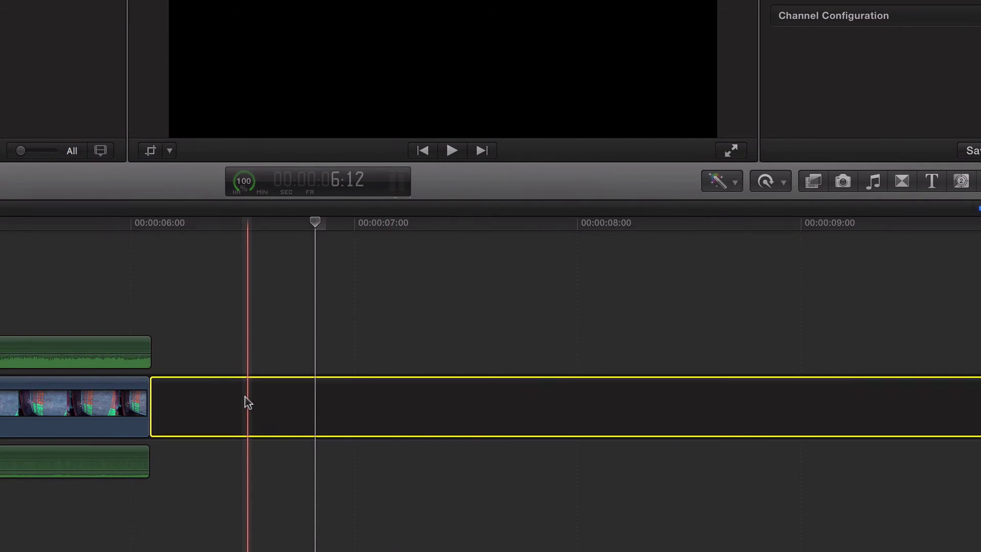
key("Delete")
Stretch the first Coffee_Stains fade-out to about two seconds (-02:00)
scroll(60, 327, "left", 10)
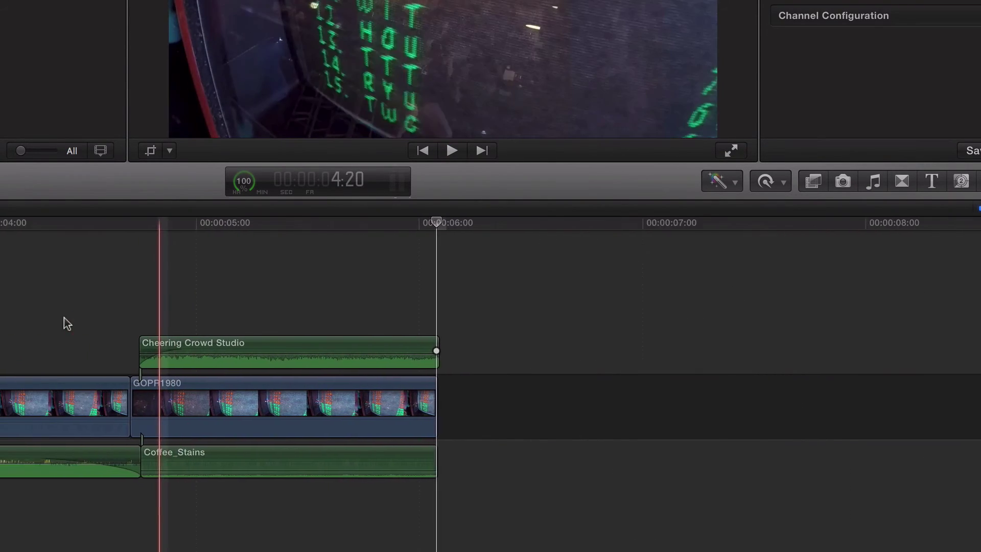
scroll(74, 326, "left", 5)
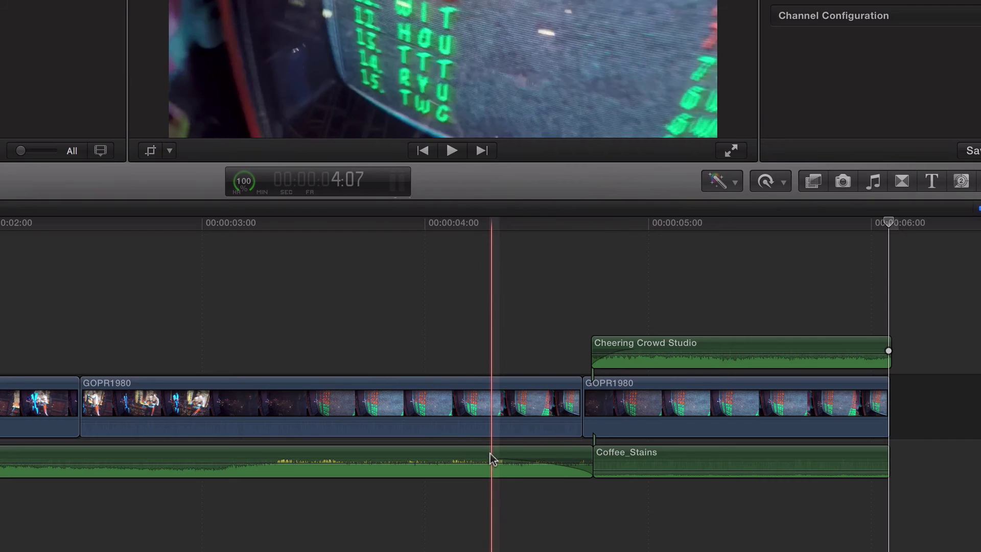
left_click_drag(493, 460, 168, 455)
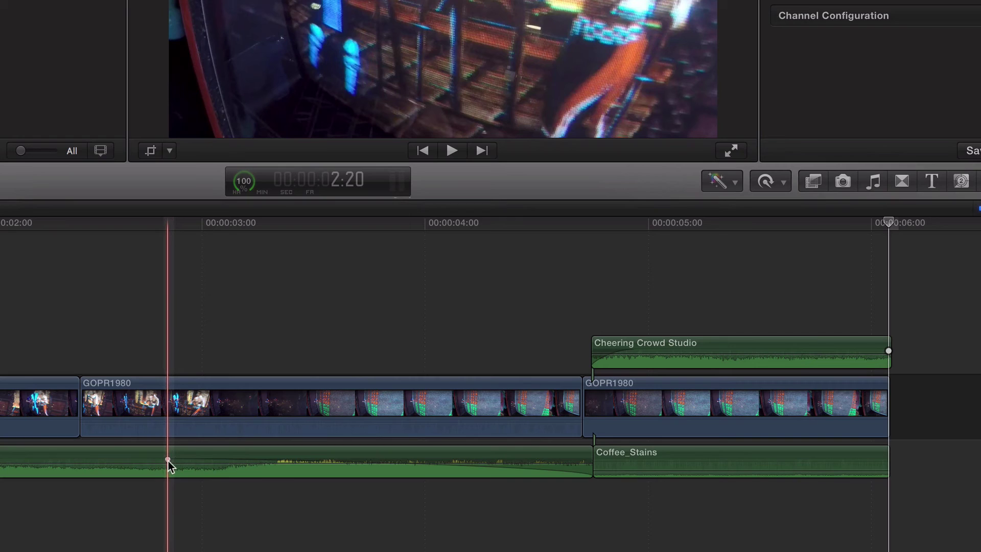
left_click_drag(167, 460, 110, 460)
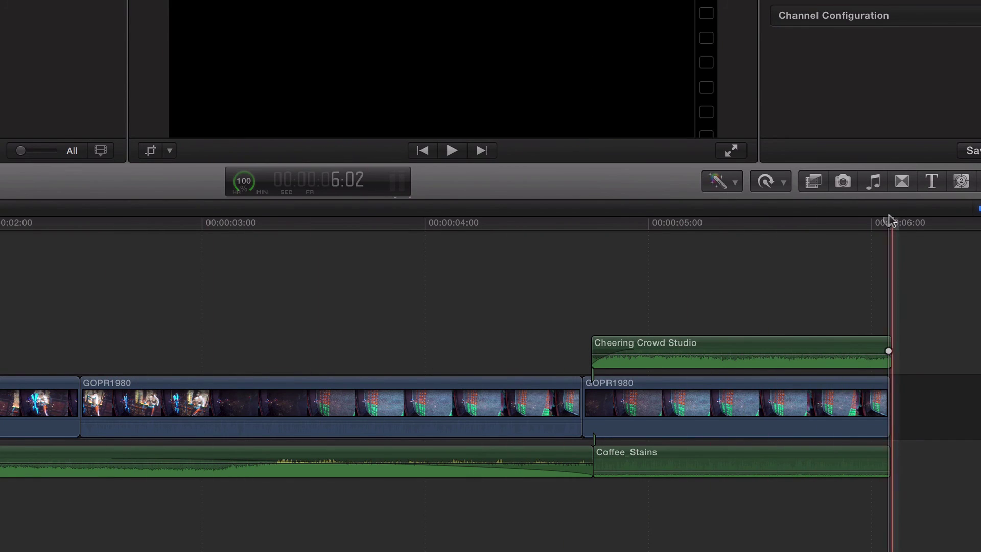
left_click(756, 222)
key("Up")
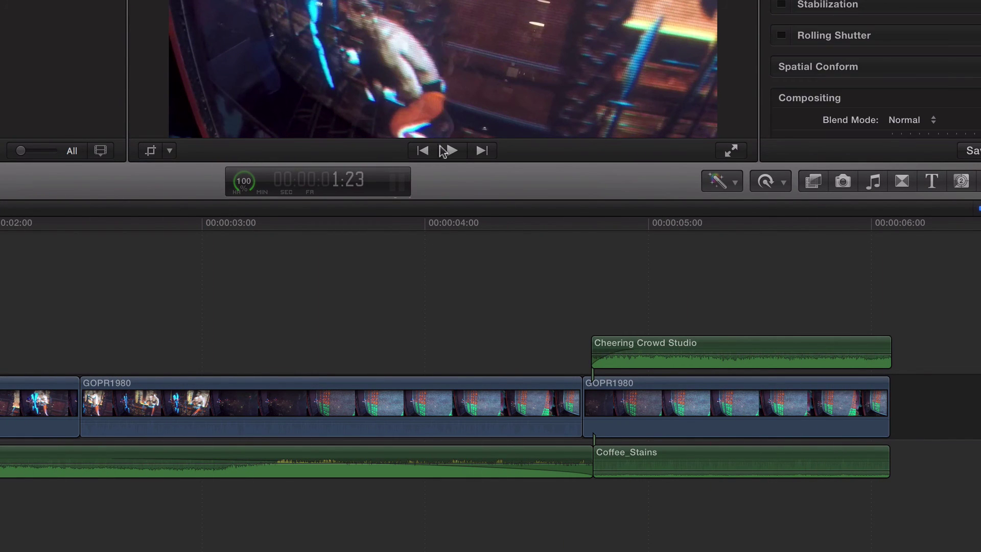
left_click(452, 151)
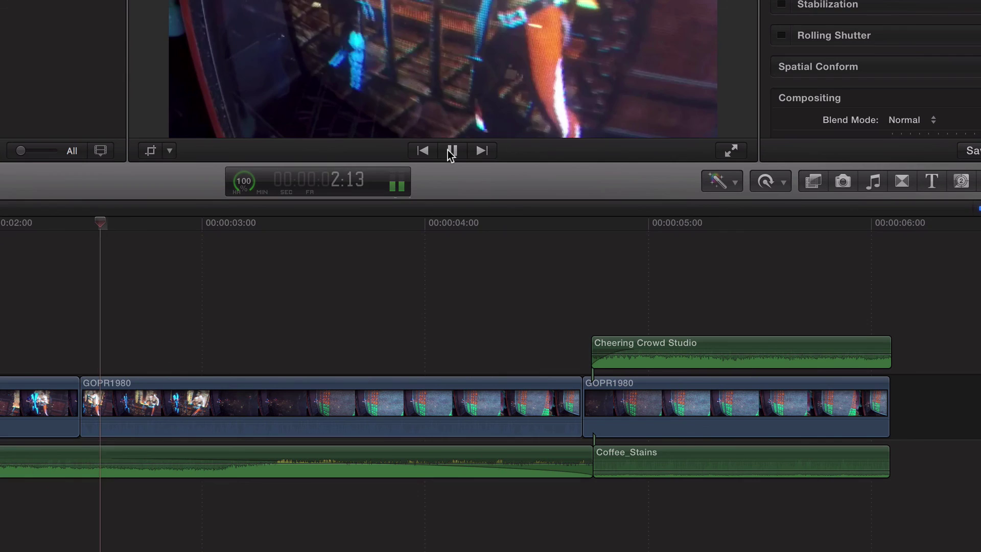